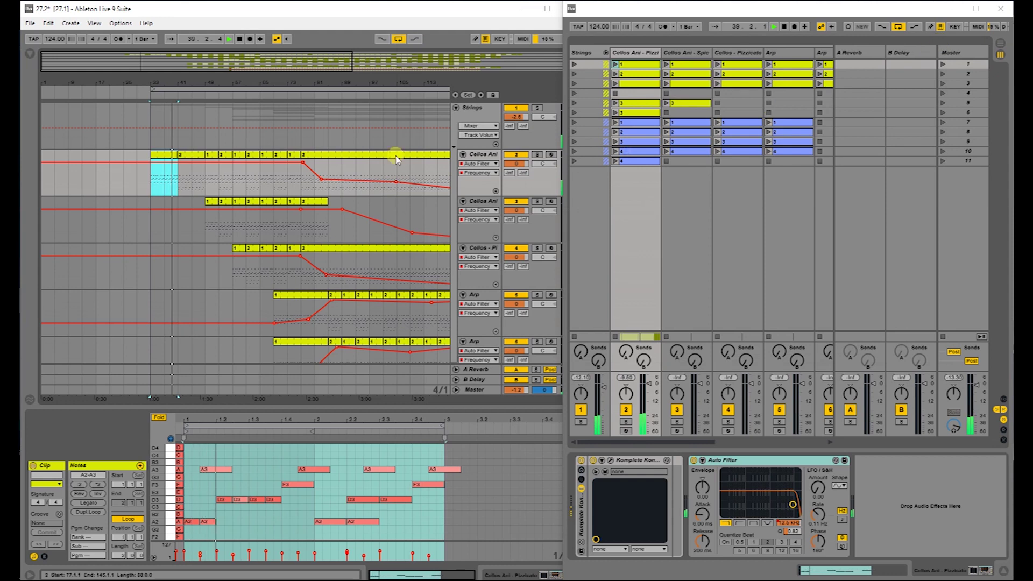
Step: Examine the MIDI notes of the second clip on the first cello track
left_click(188, 156)
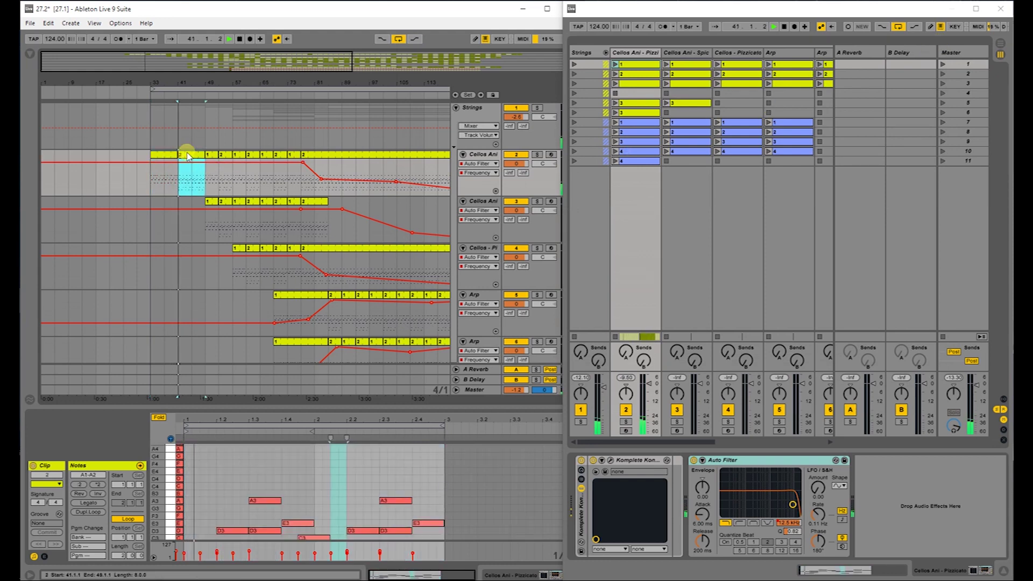
scroll(318, 501, "down", 3)
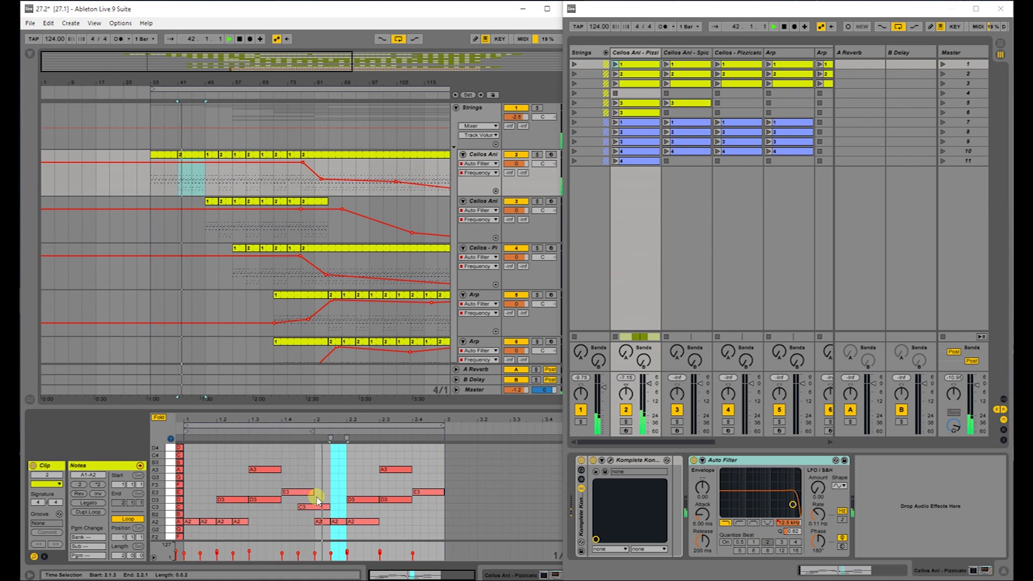
left_click(310, 474)
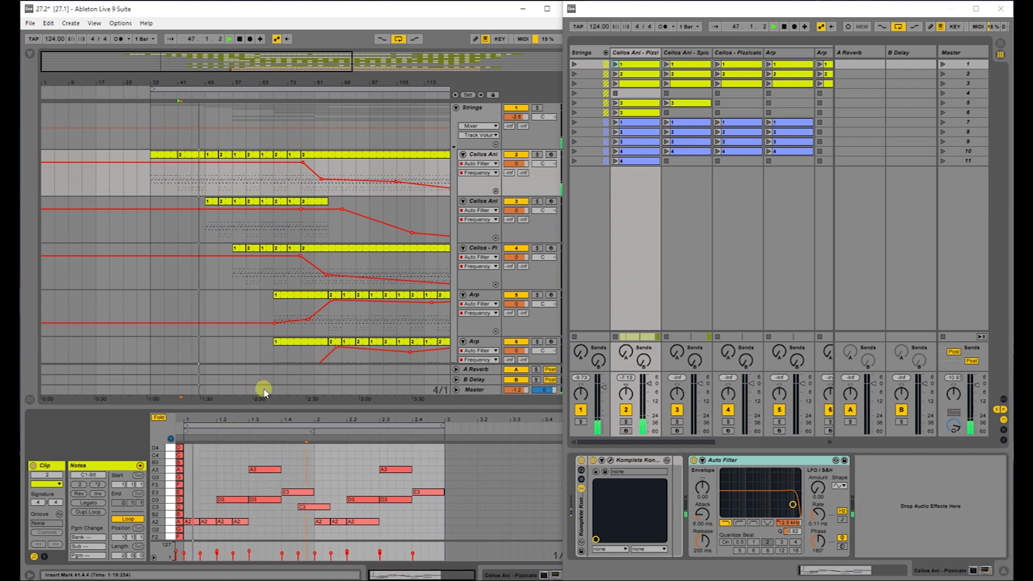
Step: Inspect the first Cellos Spiccato clip's notes and open the track's Komplete Kontrol instrument
left_click(215, 205)
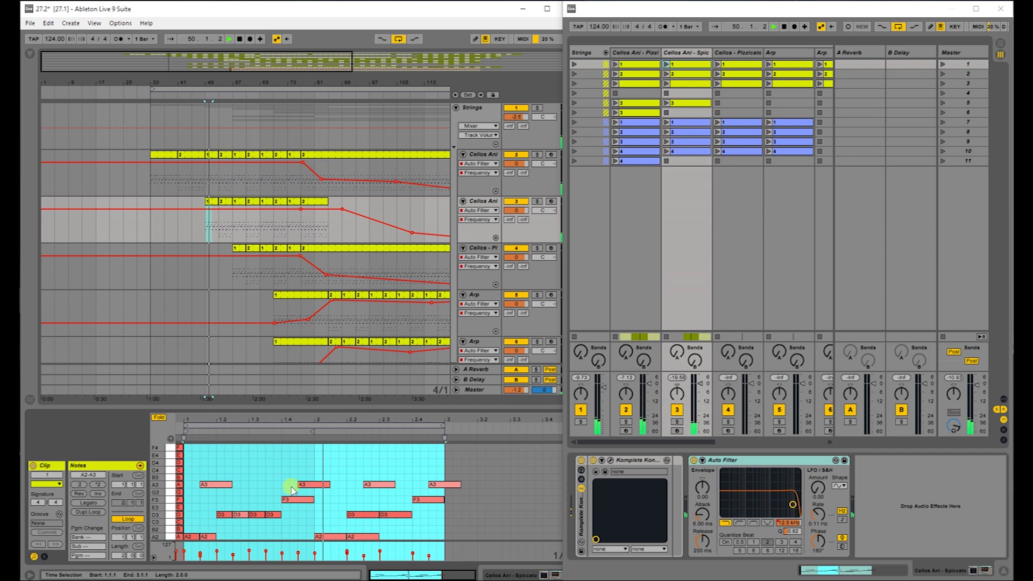
left_click(330, 490)
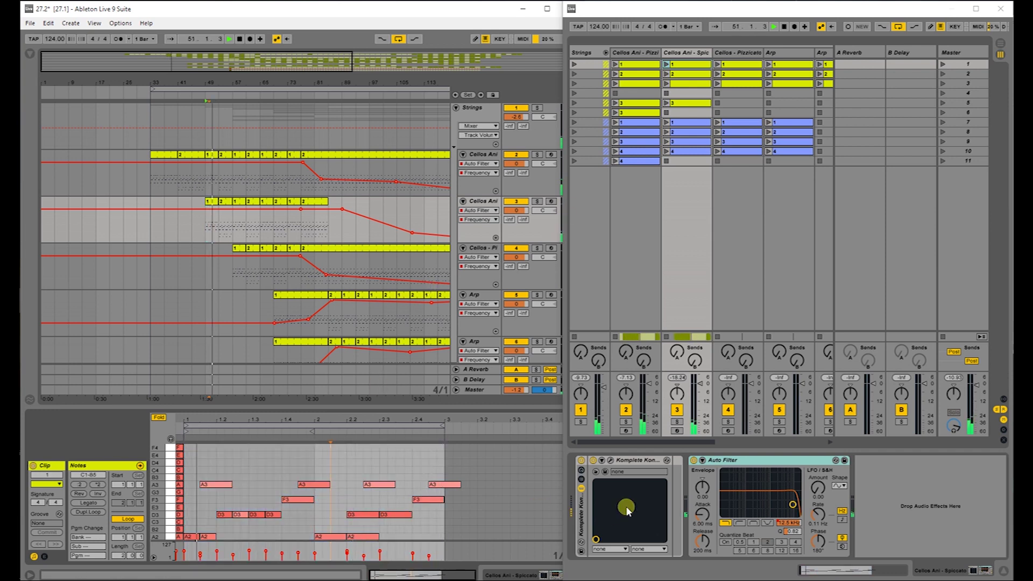
left_click(609, 461)
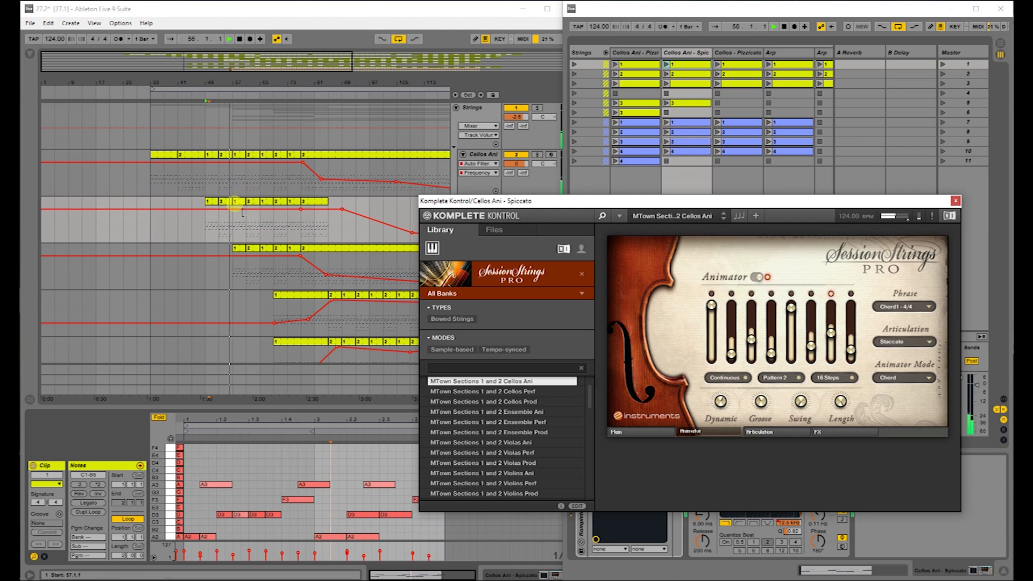
Step: Examine the MIDI notes of the first clip on the Cellos Pizzicato track
left_click_drag(234, 253, 245, 264)
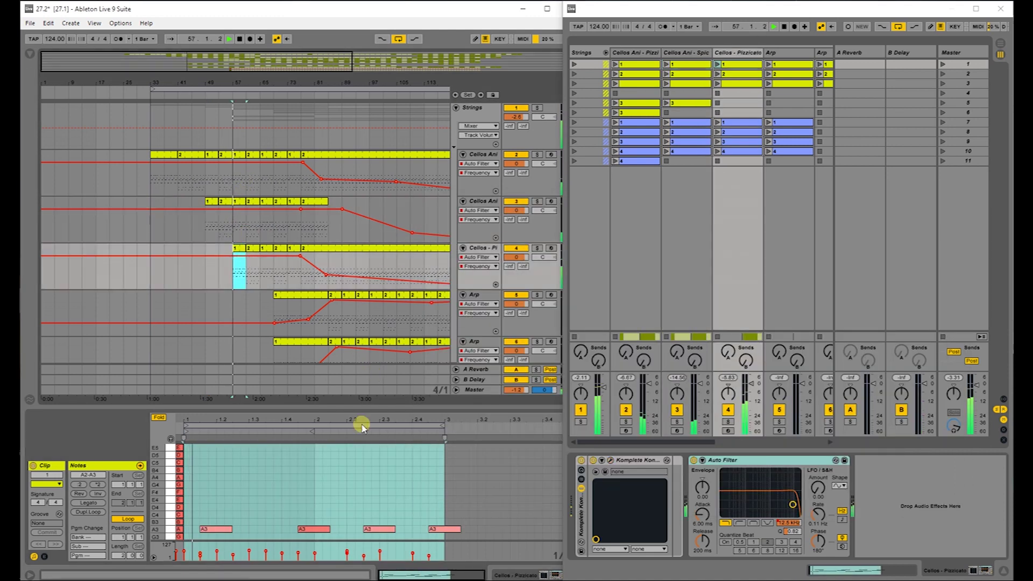
scroll(358, 491, "down", 4)
scroll(339, 302, "down", 2)
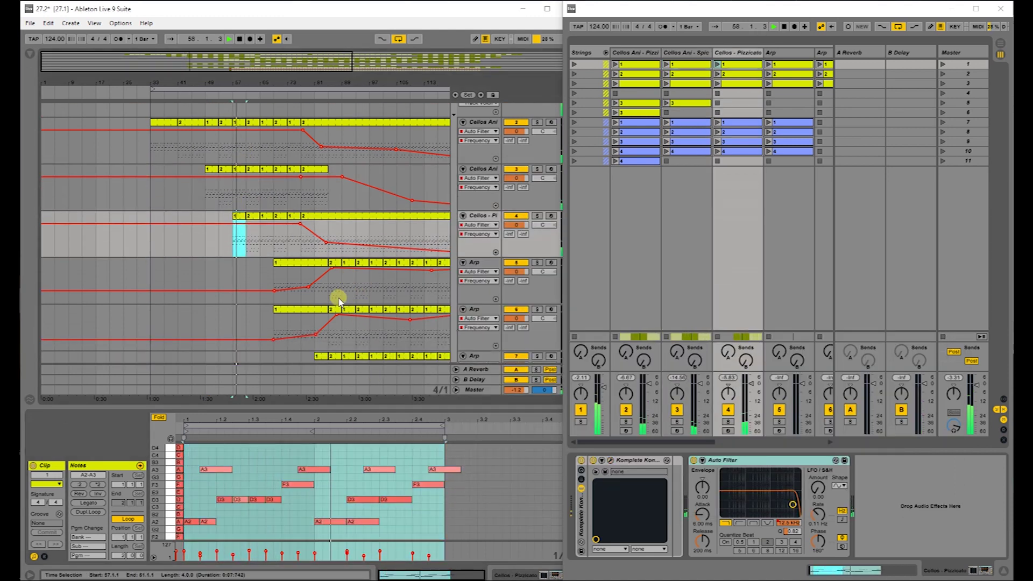
Step: Select the drum track's second clip and show its Komplete Kontrol instrument clear of the arrangement's clips
scroll(339, 302, "down", 5)
scroll(293, 326, "down", 1)
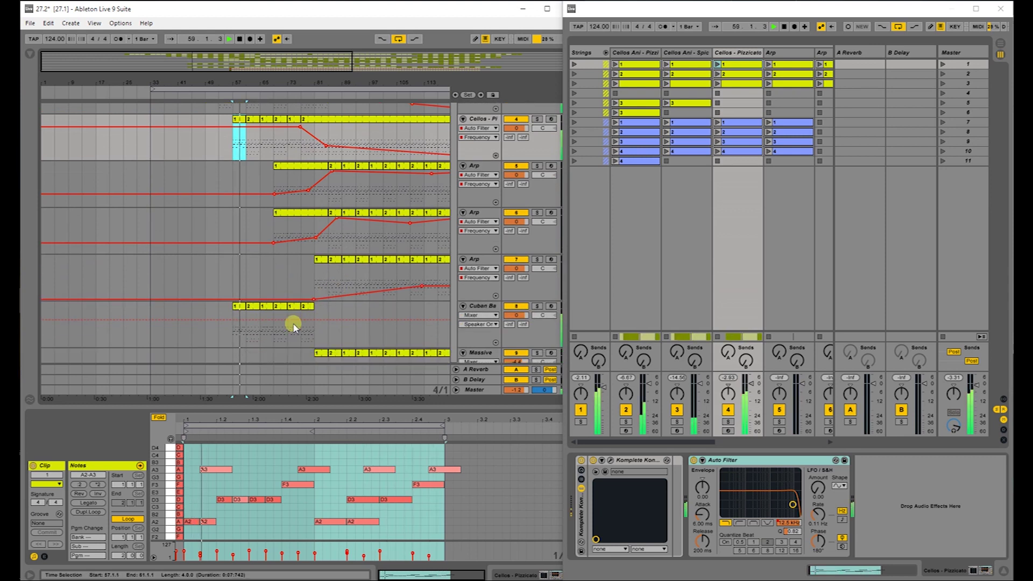
scroll(293, 325, "down", 4)
left_click_drag(247, 340, 254, 338)
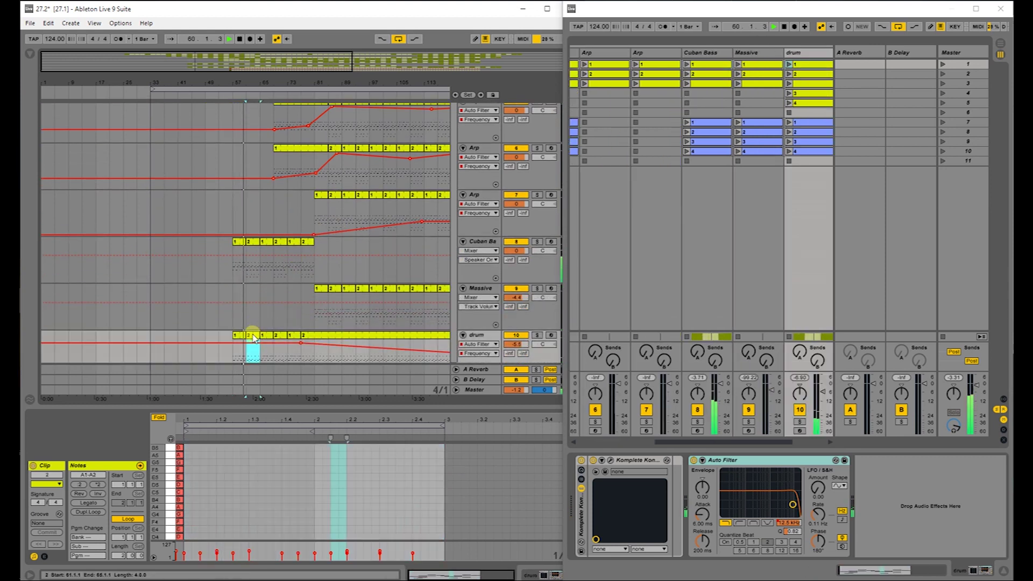
left_click(654, 462)
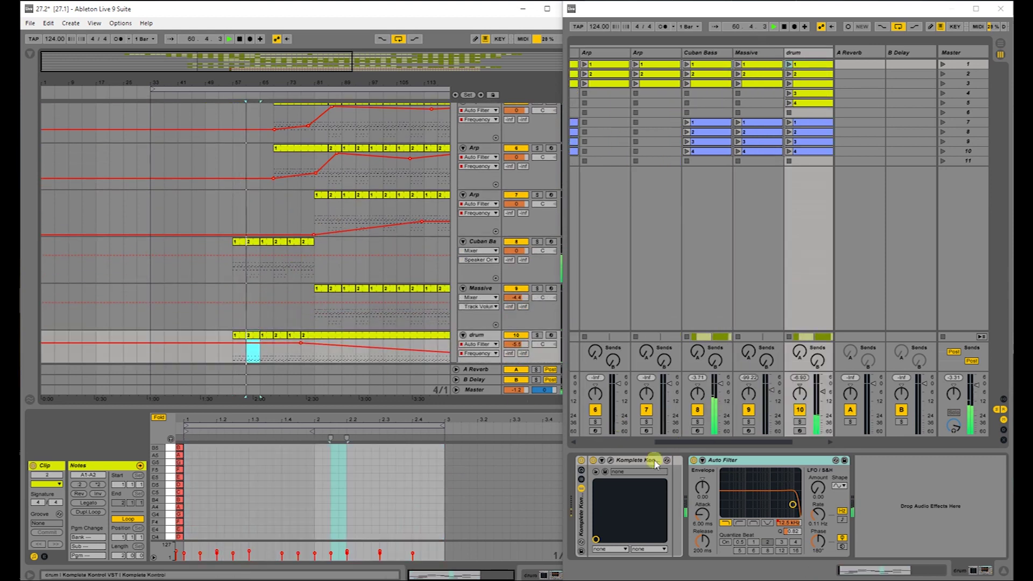
left_click(611, 460)
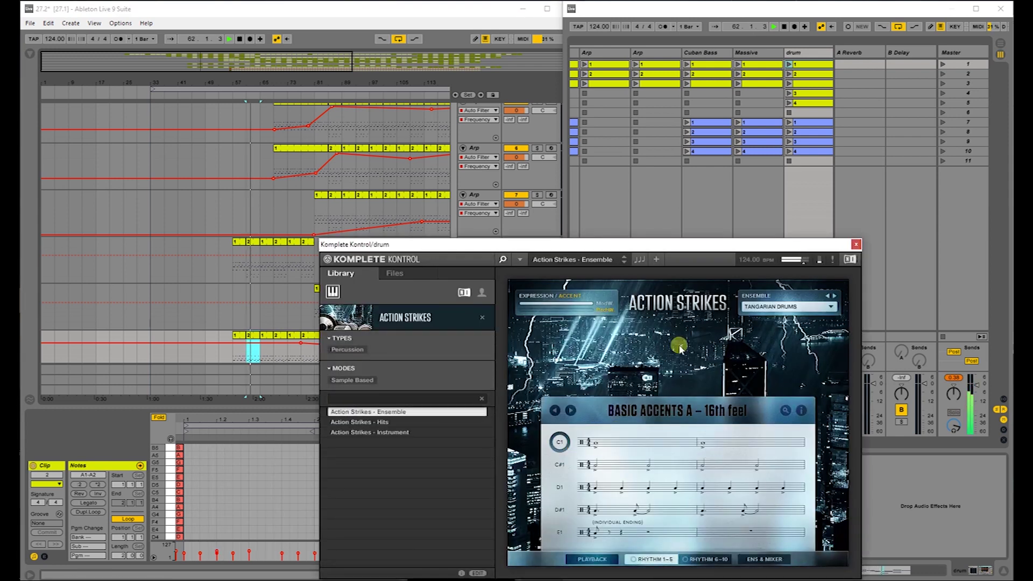
left_click_drag(661, 245, 758, 92)
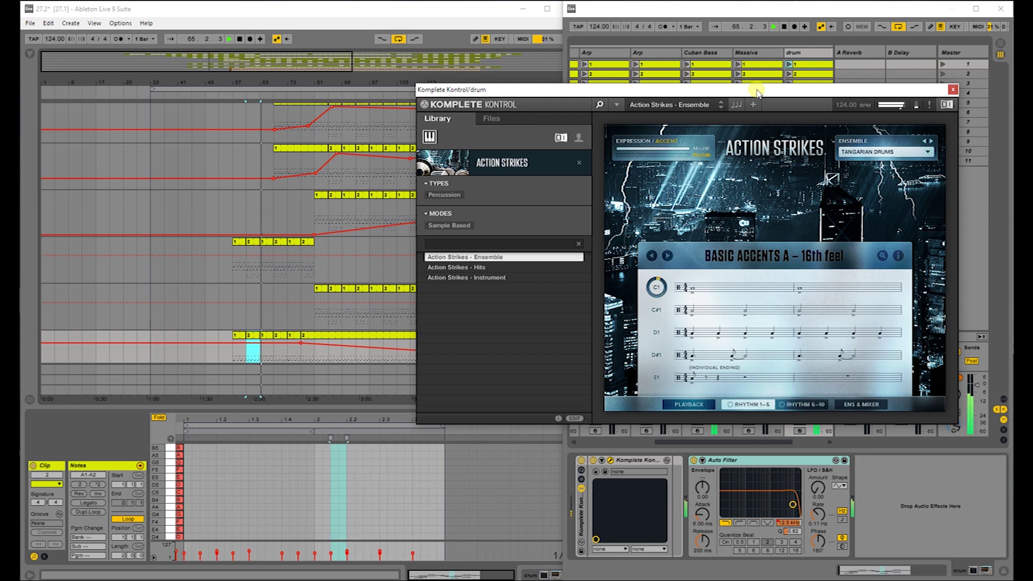
Step: Select the third Cuban Bass clip, view the track's Komplete Kontrol instrument, and close its window
left_click(270, 242)
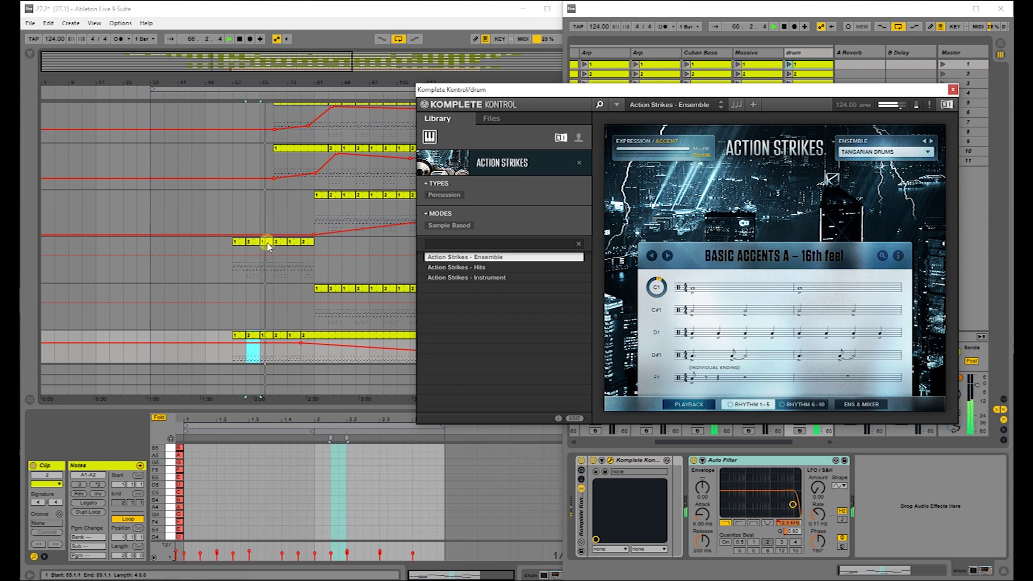
left_click(611, 461)
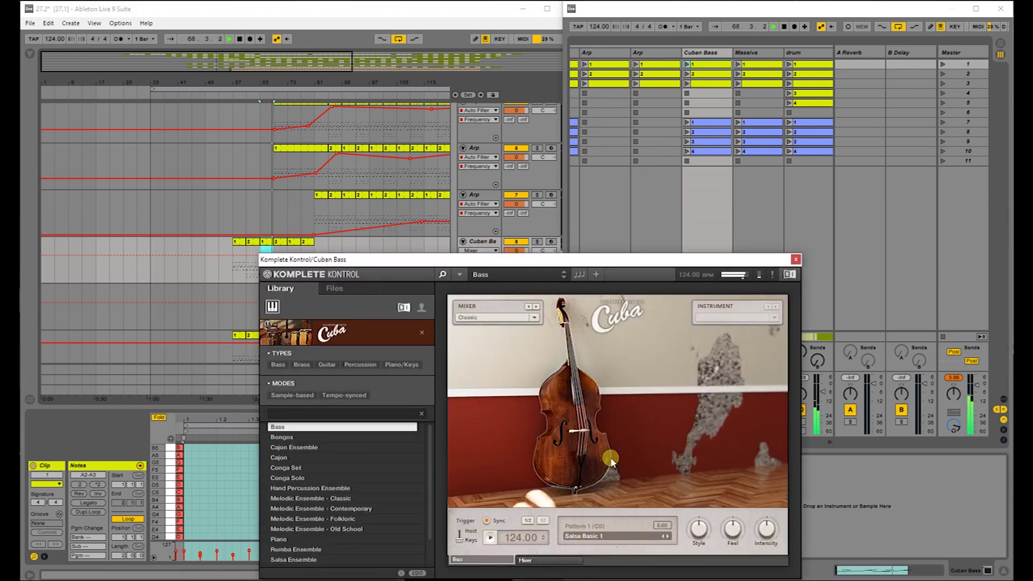
left_click_drag(545, 260, 697, 177)
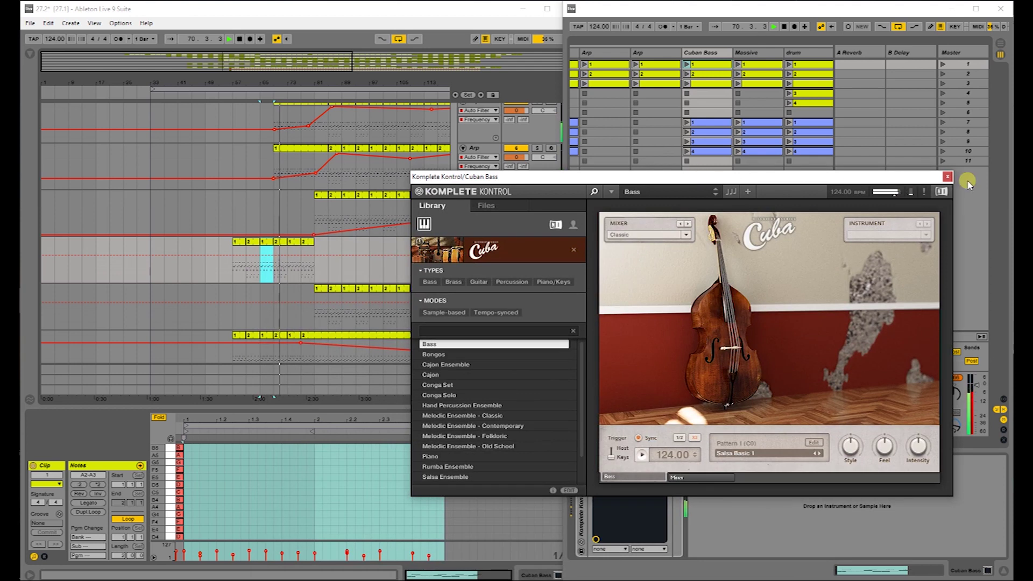
left_click(948, 176)
Step: Inspect the notes of the first clip on Arp track 5 and open its Sylenth instrument
scroll(339, 283, "up", 5)
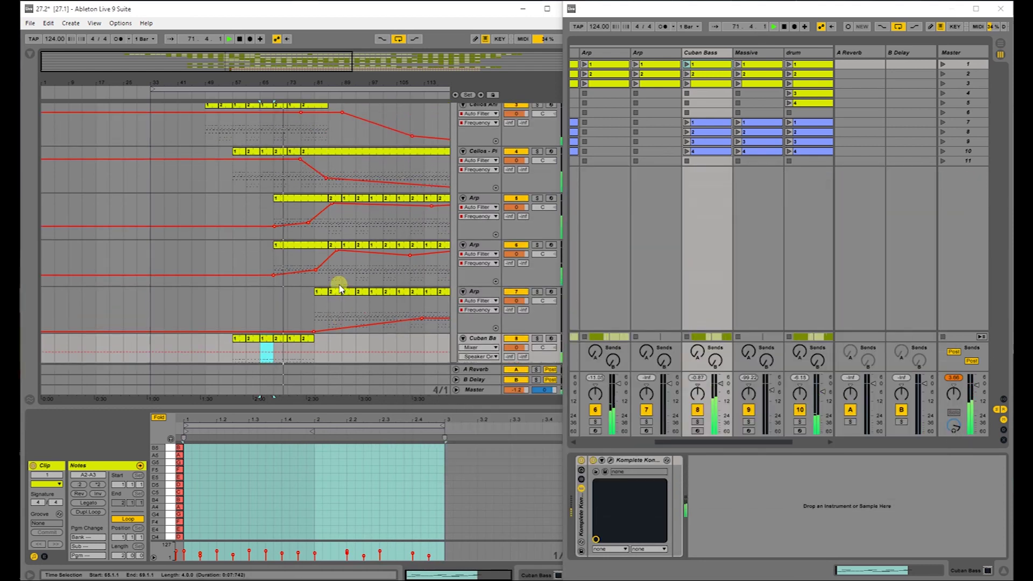
left_click(318, 237)
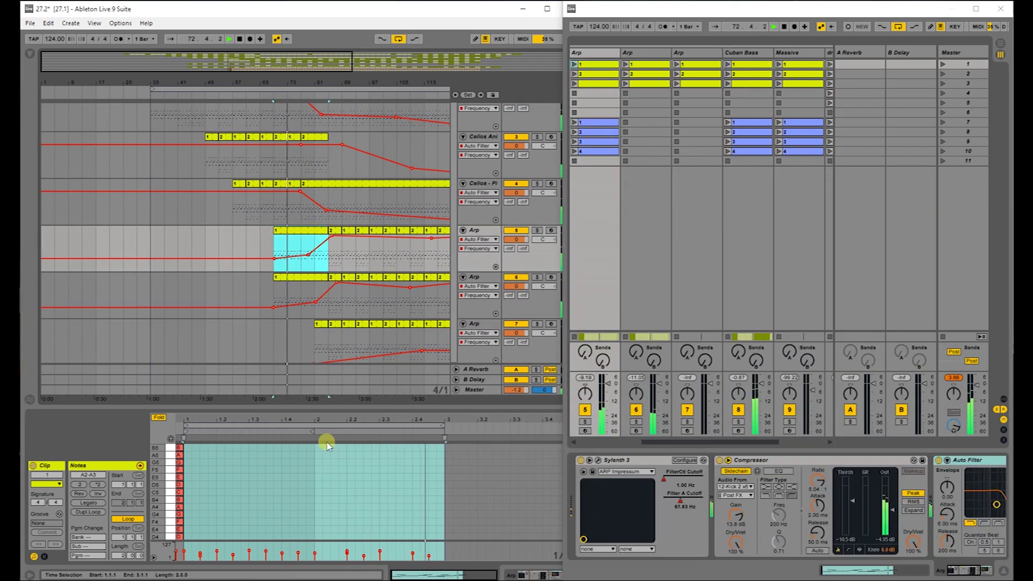
left_click(320, 499)
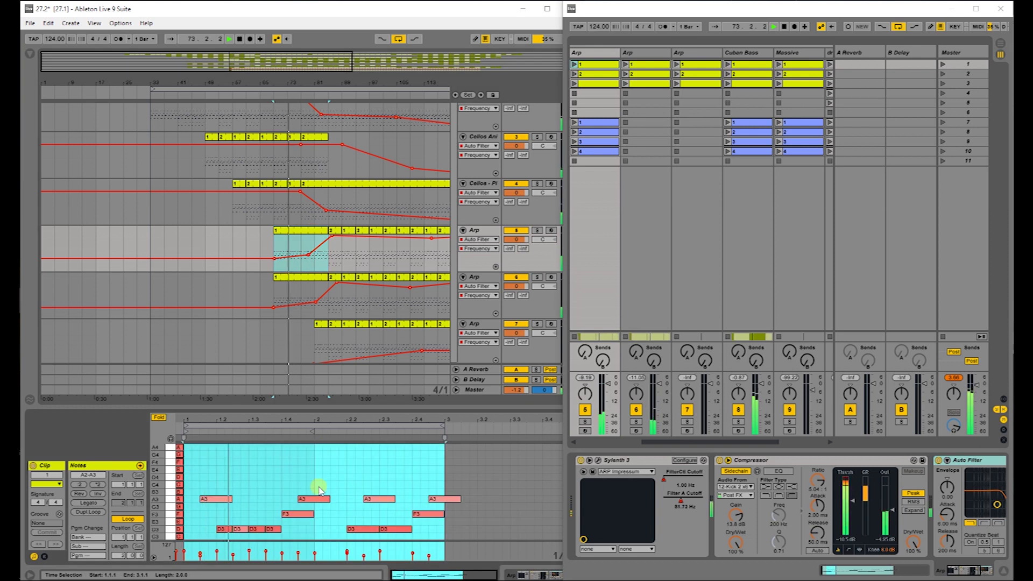
left_click(598, 461)
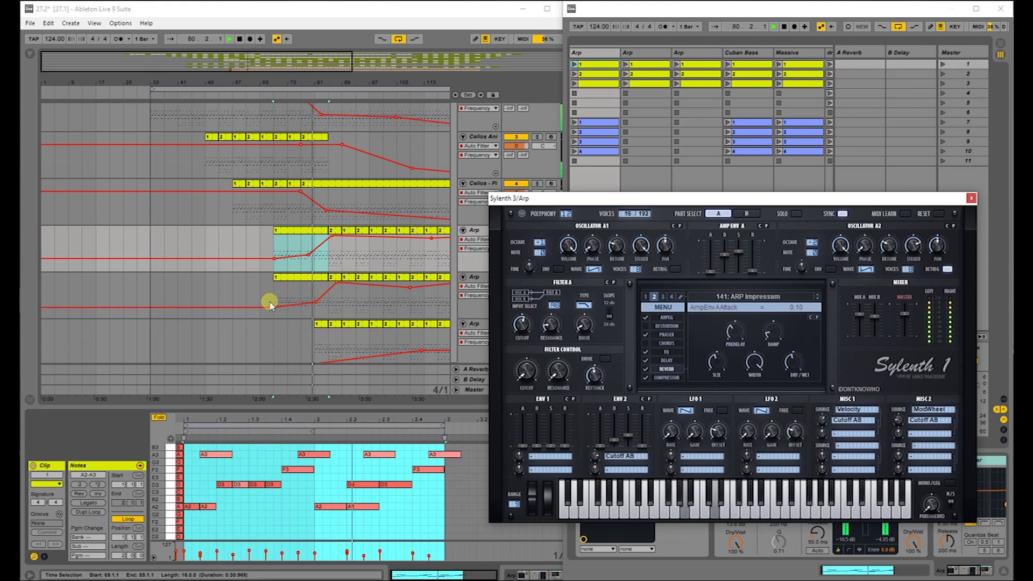
Step: Select the first clip on Arp track 6 and show its Serum synth beside the arrangement
left_click(317, 279)
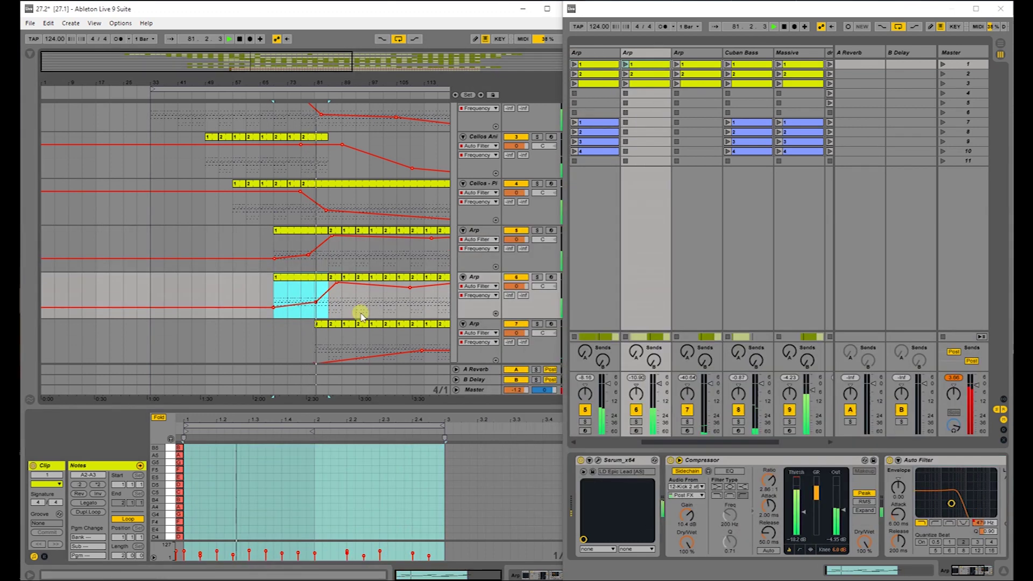
left_click(596, 461)
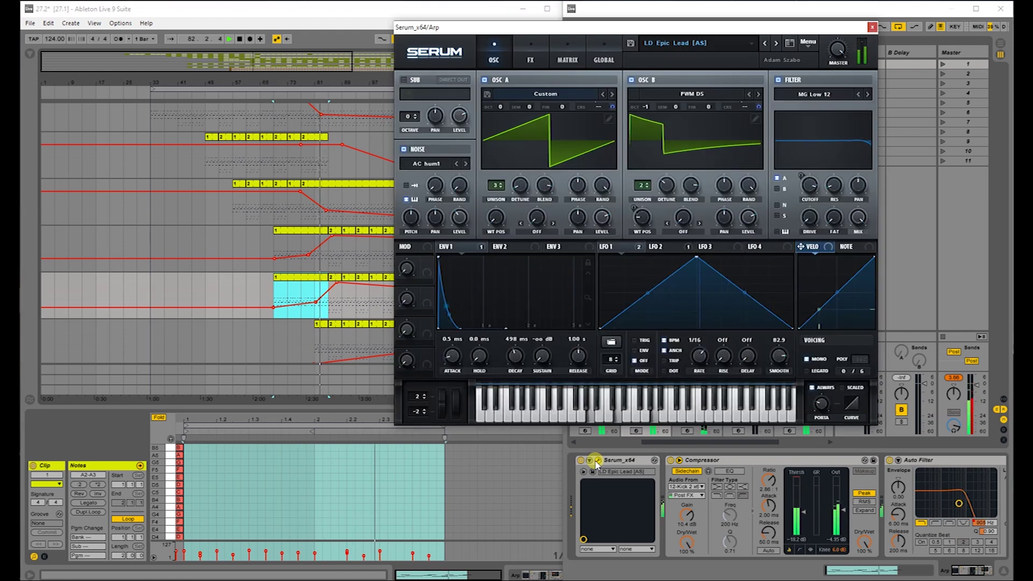
left_click_drag(604, 30, 684, 36)
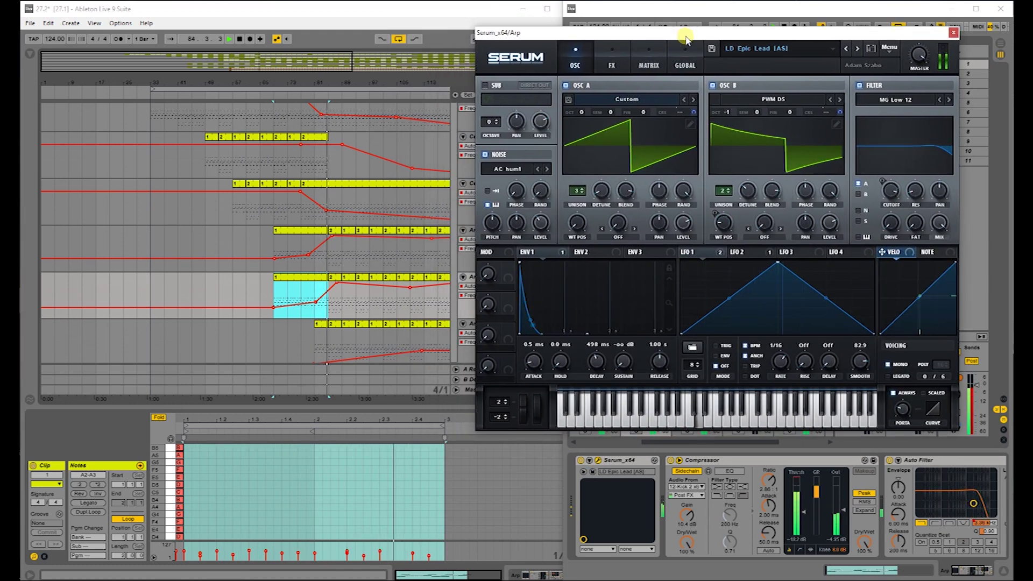
Step: Select the kick track's clip, view its Kick 2 instrument, and close the plug-in window
scroll(350, 342, "down", 2)
scroll(350, 341, "down", 3)
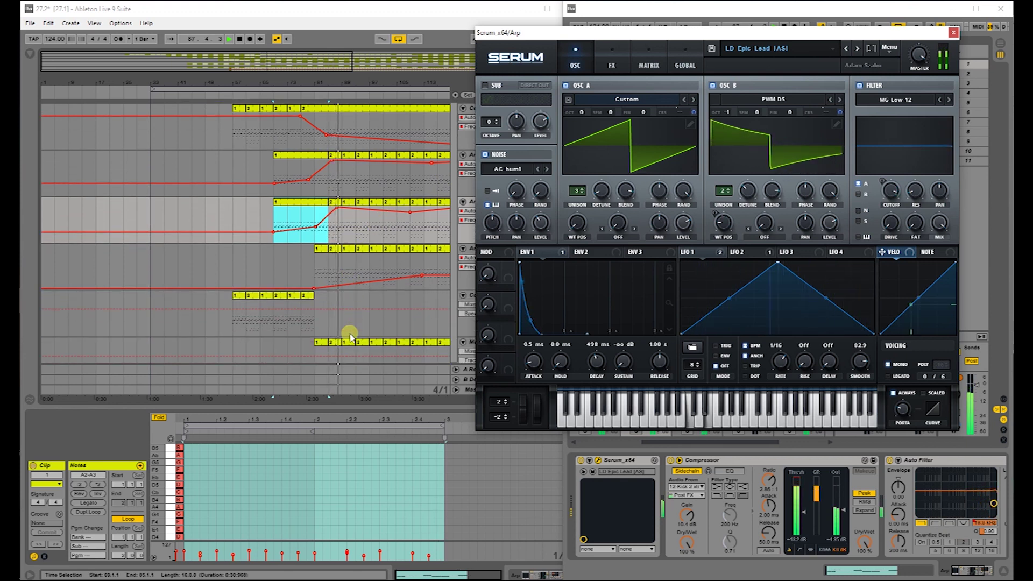
scroll(350, 338, "down", 3)
scroll(350, 337, "down", 5)
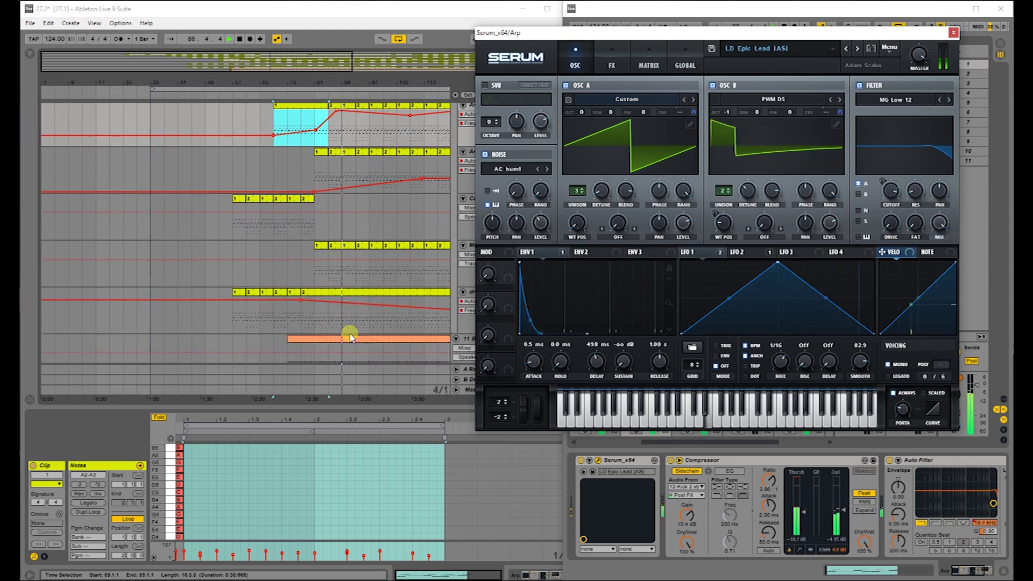
left_click(375, 331)
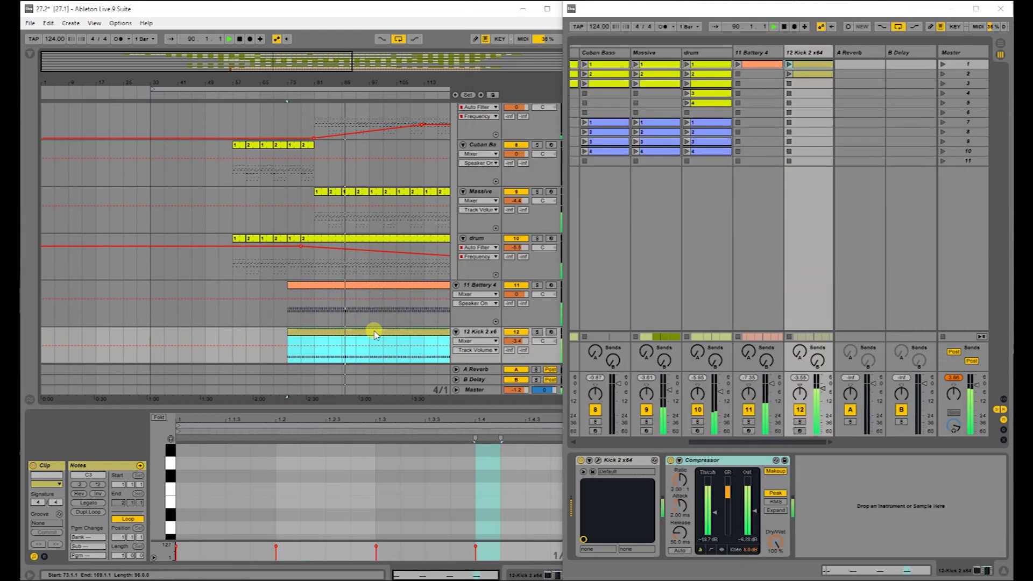
left_click(599, 462)
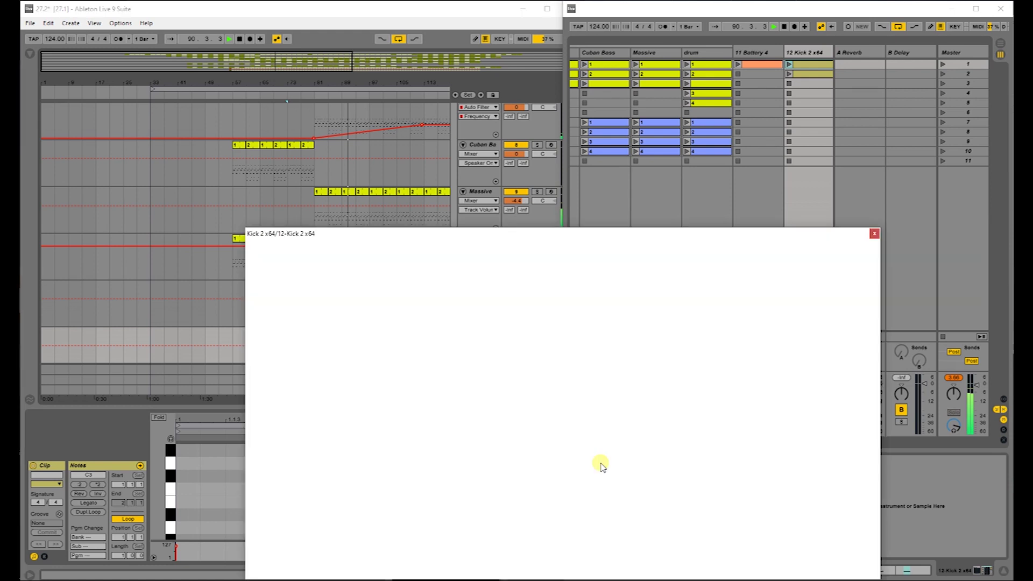
left_click_drag(573, 239, 614, 149)
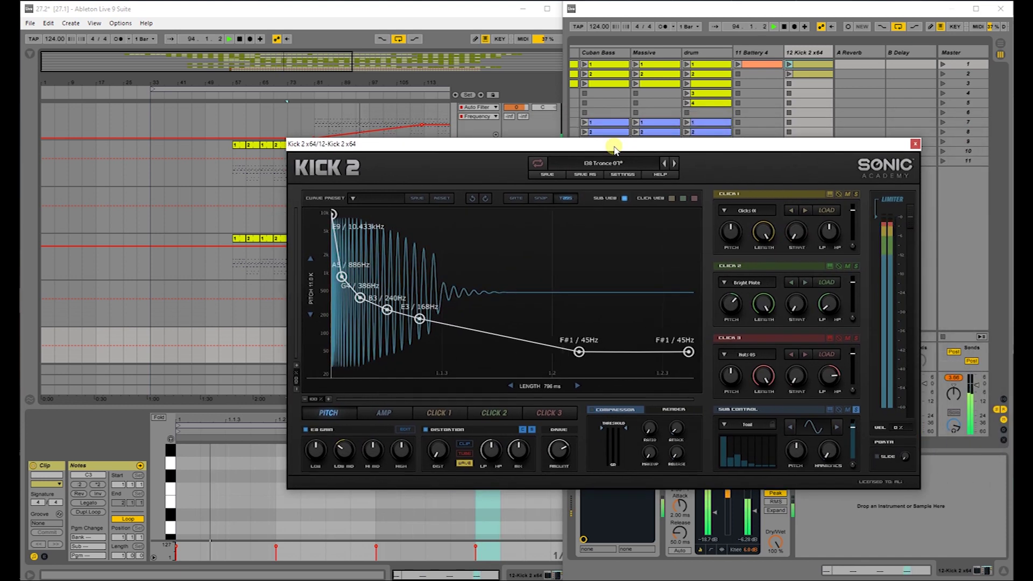
left_click(915, 144)
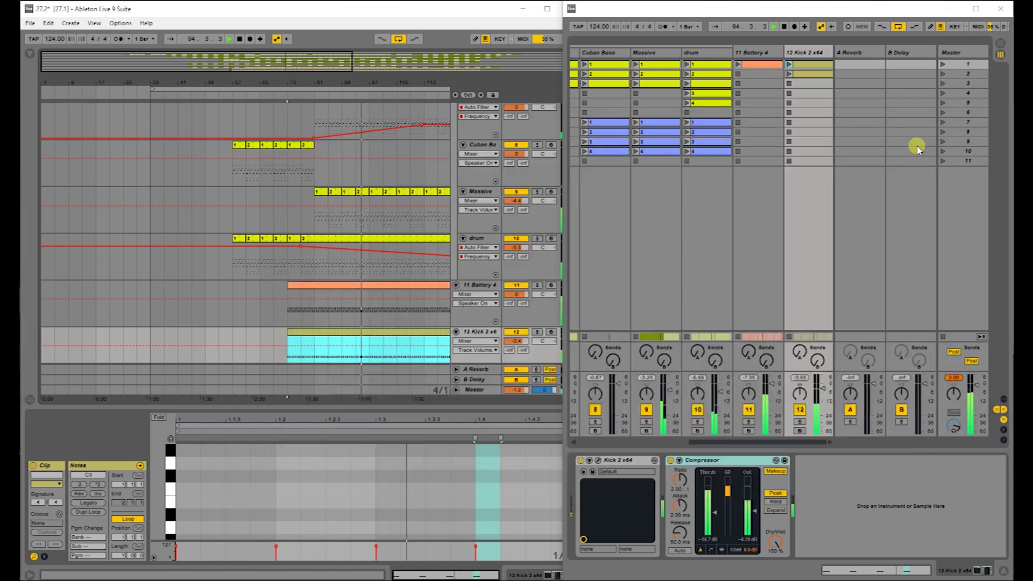
Step: Inspect the Battery 4 track's clip and its Battery drum kit, and hide the plug-in window
left_click(396, 288)
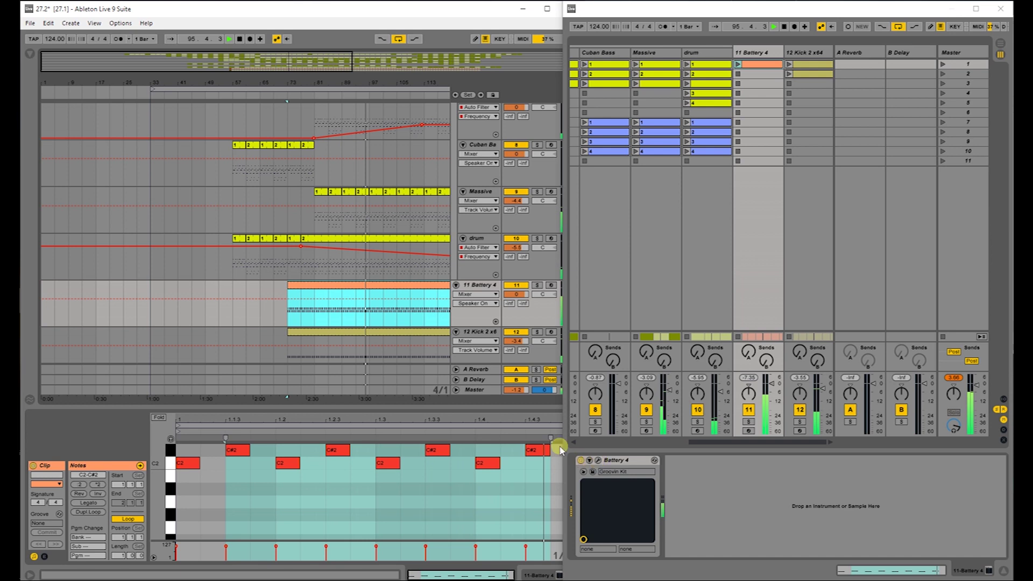
key("ctrl+alt+p")
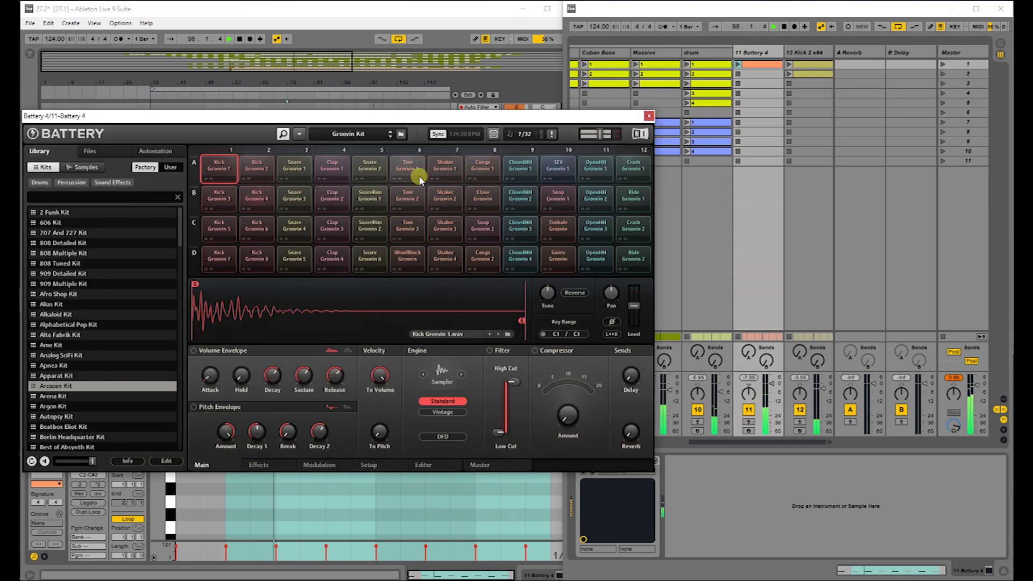
left_click_drag(336, 117, 600, 7)
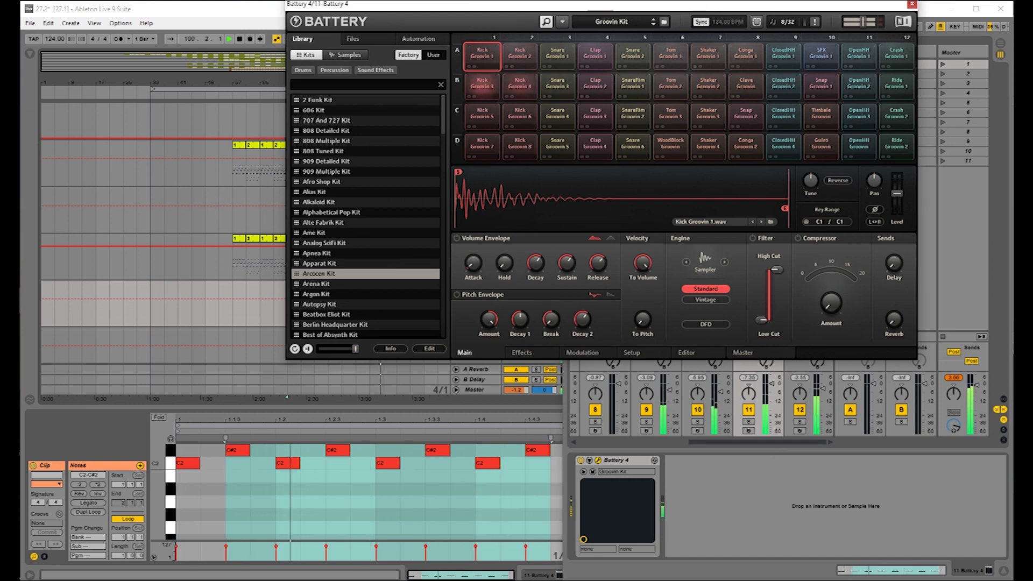
key("ctrl+alt+p")
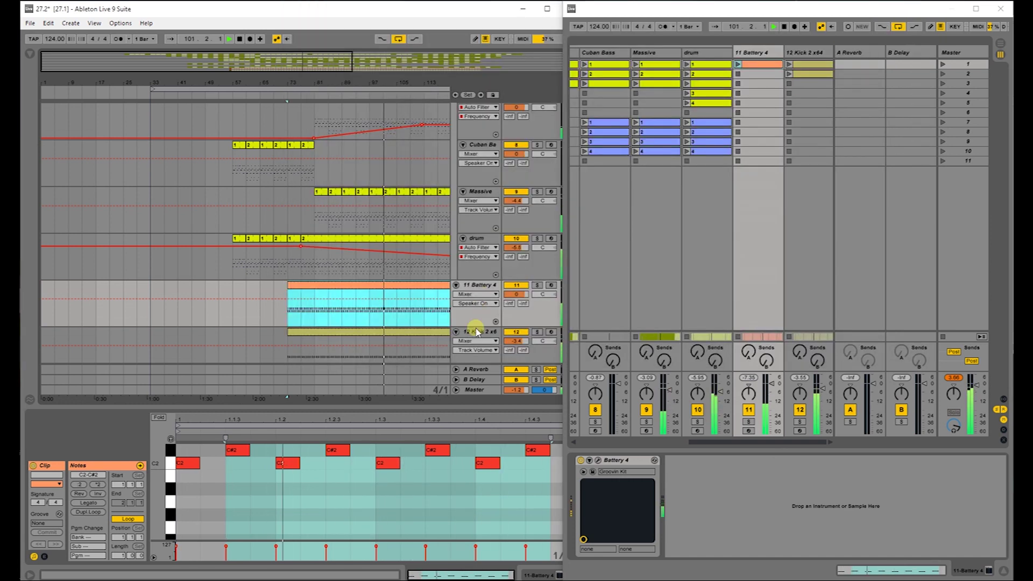
Step: Examine the later part of the arrangement across the arp, bass and drum tracks
scroll(422, 323, "up", 4)
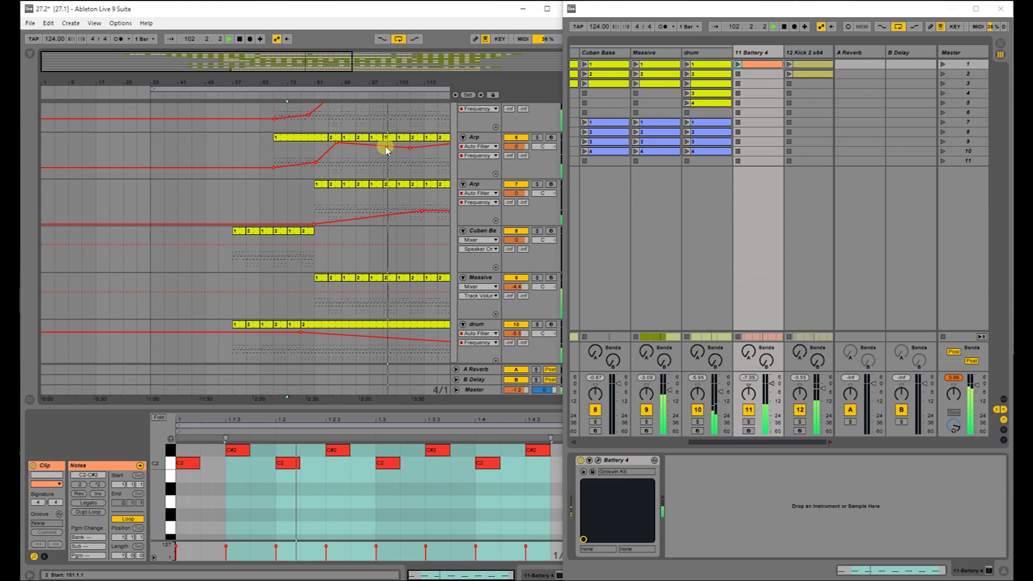
left_click_drag(233, 59, 319, 60)
left_click(400, 230)
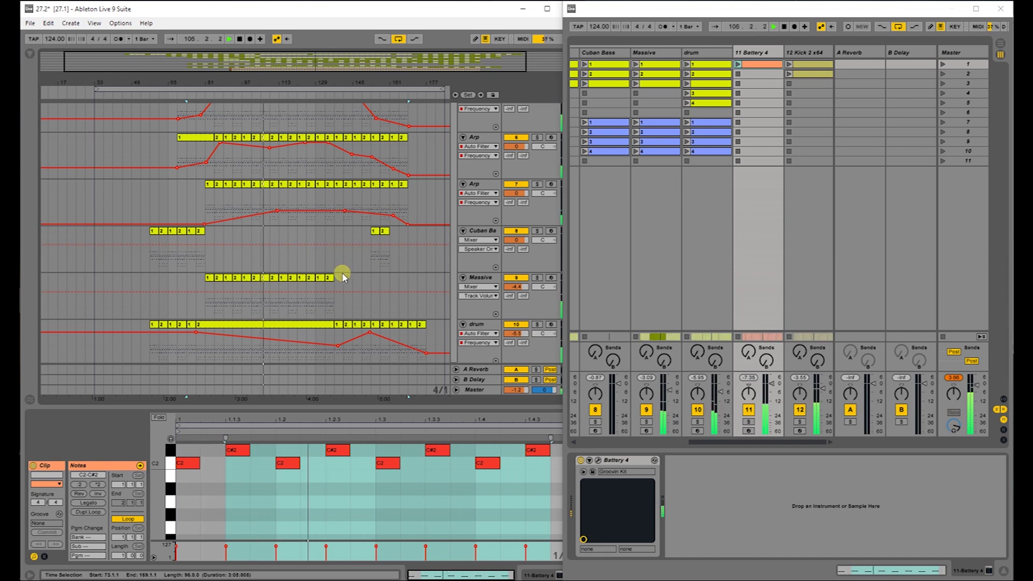
Step: Inspect the notes of a clip on Arp track 7, view its Serum synth's oscillator page, and close the plug-in window
left_click(273, 187)
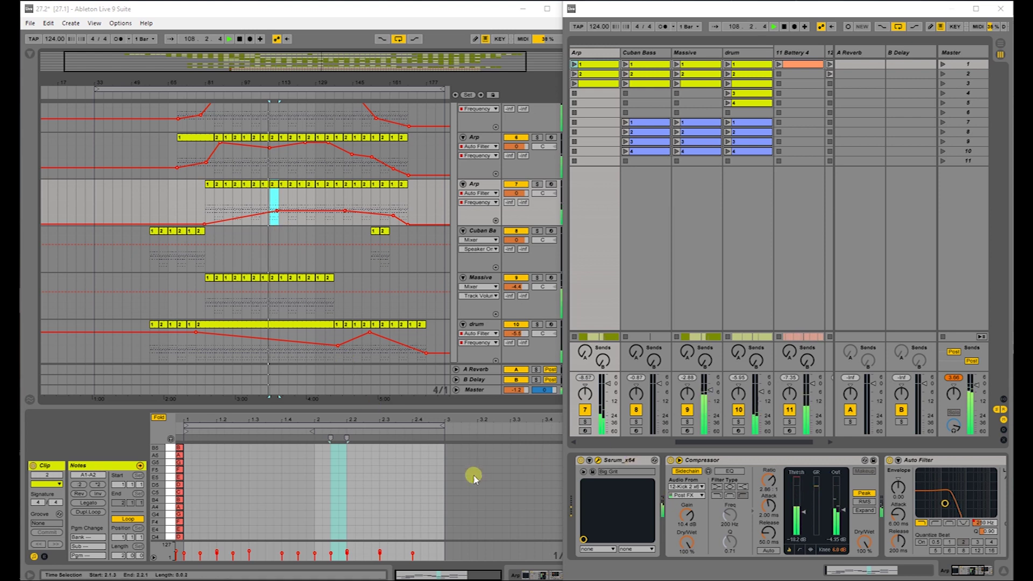
scroll(427, 486, "down", 5)
scroll(427, 486, "down", 2)
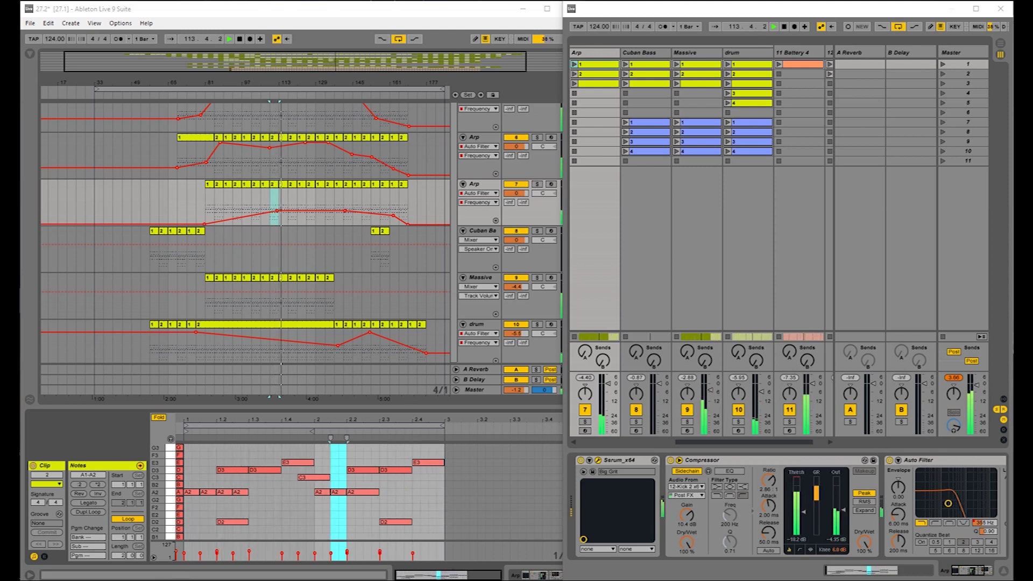
left_click(598, 460)
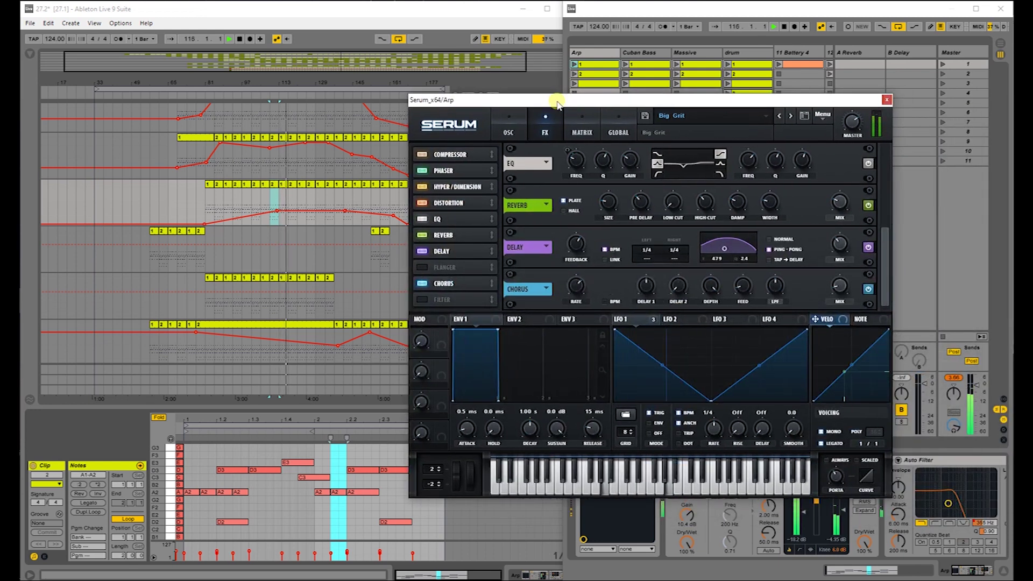
left_click(515, 126)
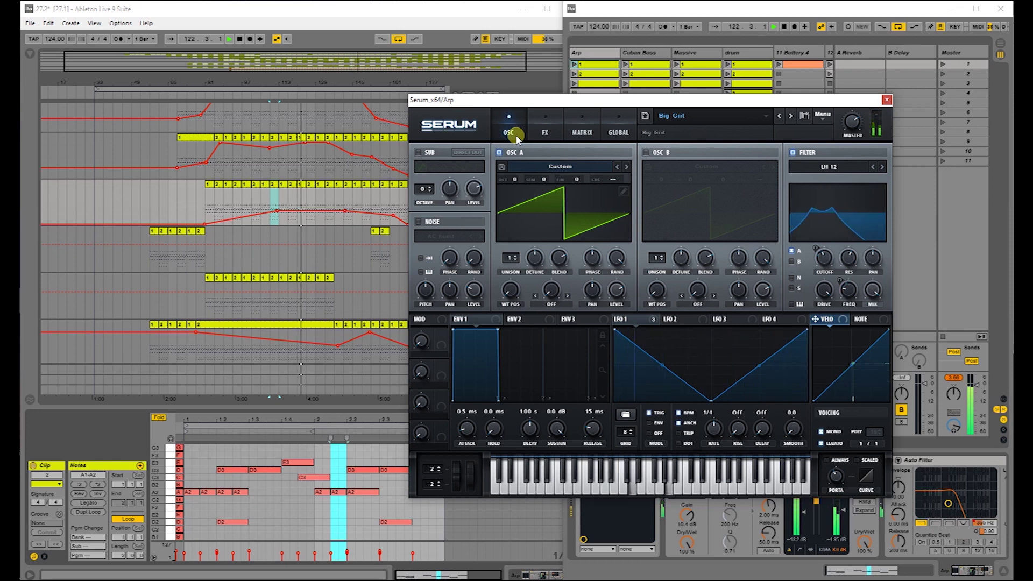
left_click(886, 99)
Step: Select the long clip on the Cellos - Pizzicato track and examine its MIDI notes
scroll(377, 248, "up", 4)
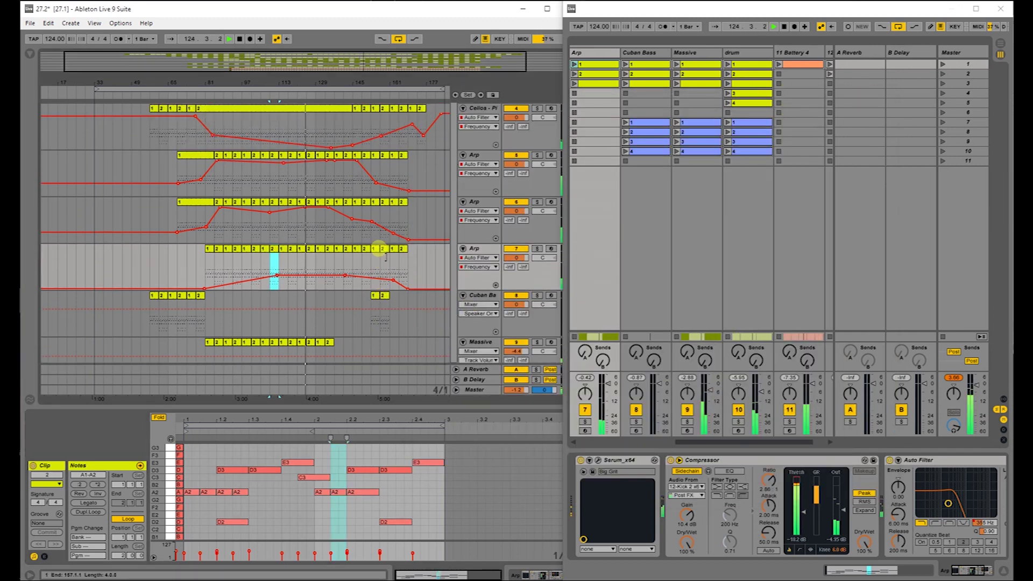
scroll(379, 252, "up", 1)
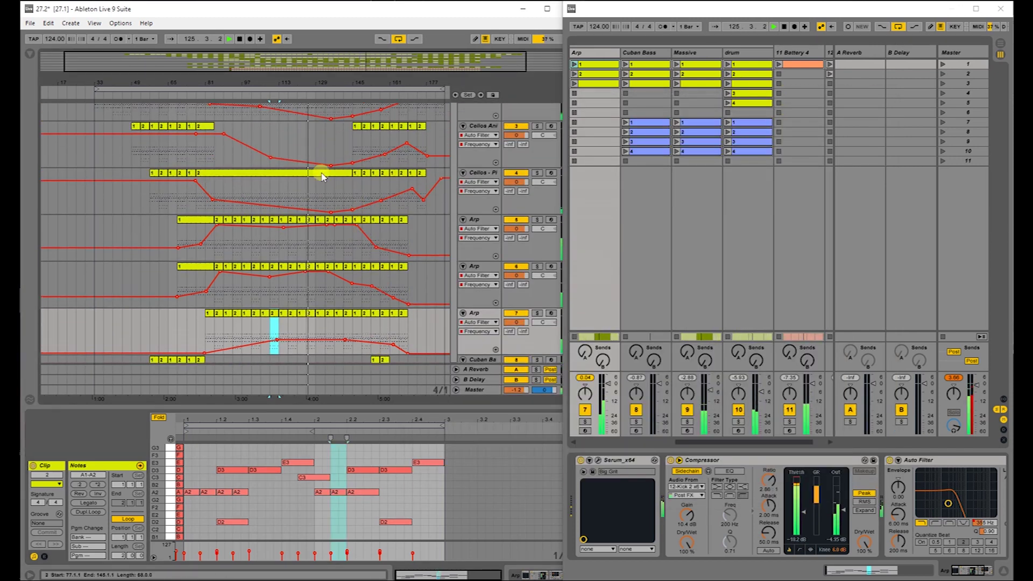
left_click(322, 177)
right_click(321, 176)
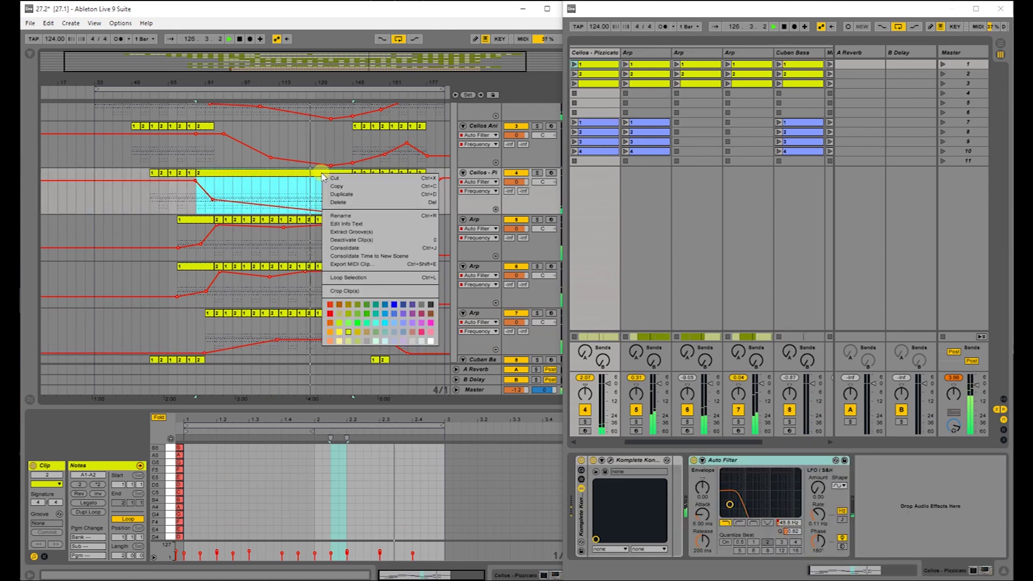
key("Escape")
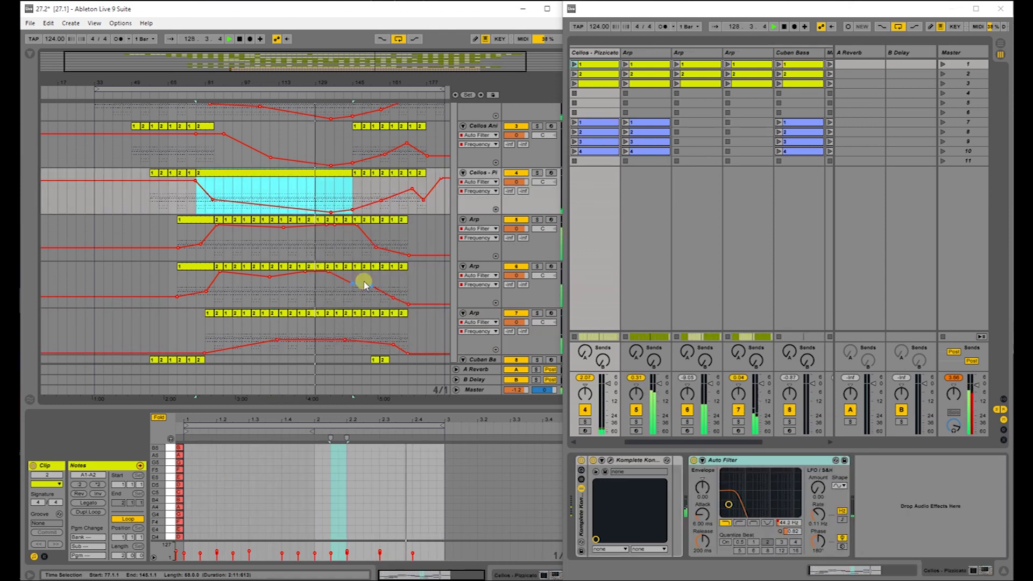
scroll(412, 503, "down", 5)
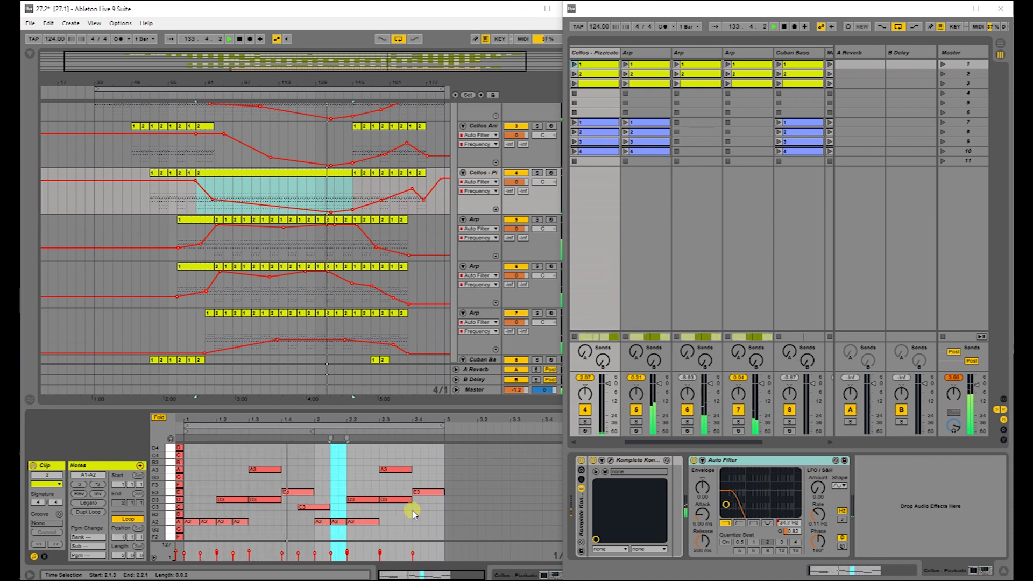
scroll(413, 514, "down", 2)
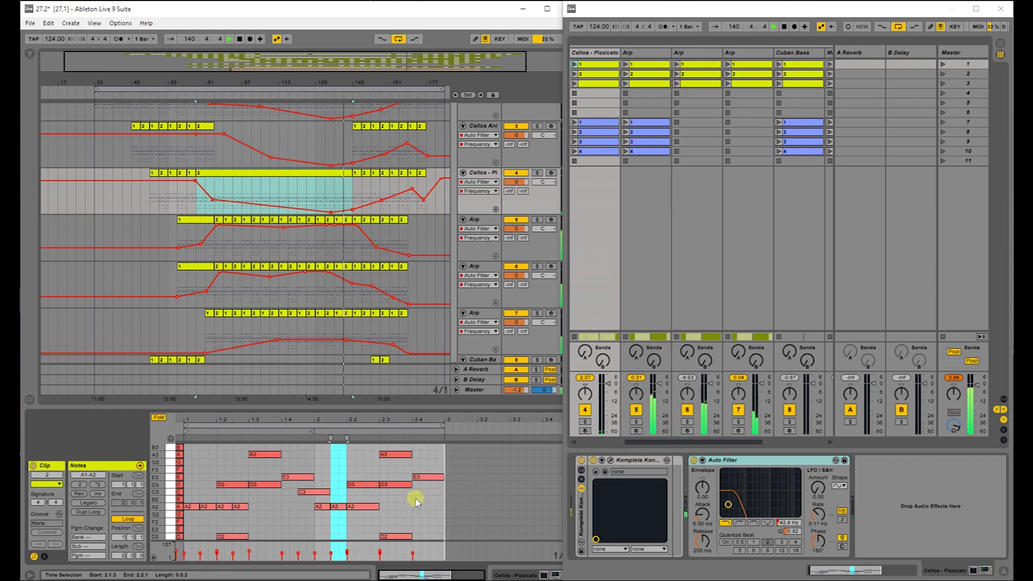
Step: Examine the closing section of the arrangement across the cello, arp and bass tracks
scroll(376, 324, "down", 3)
scroll(375, 323, "down", 3)
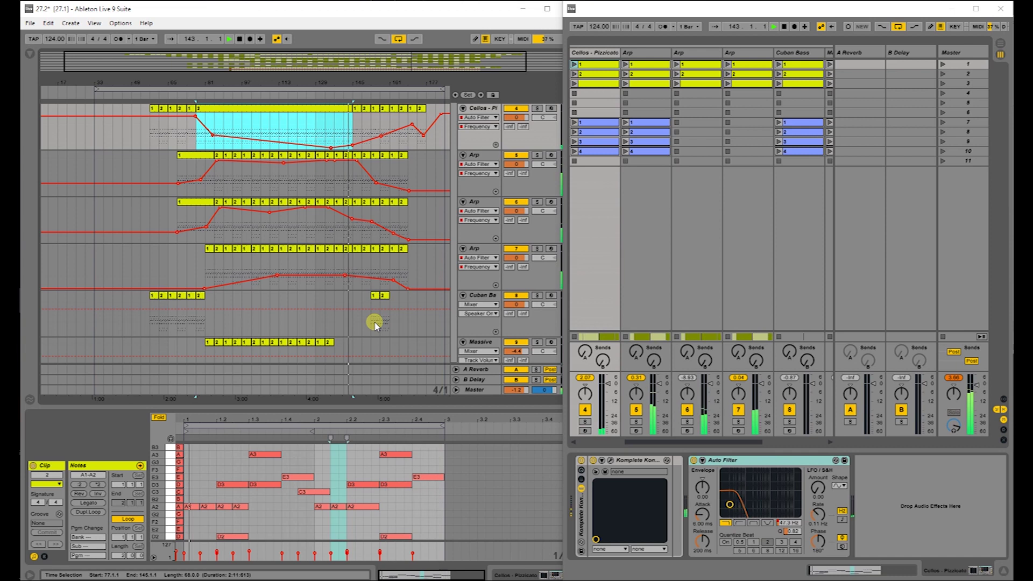
scroll(375, 326, "up", 4)
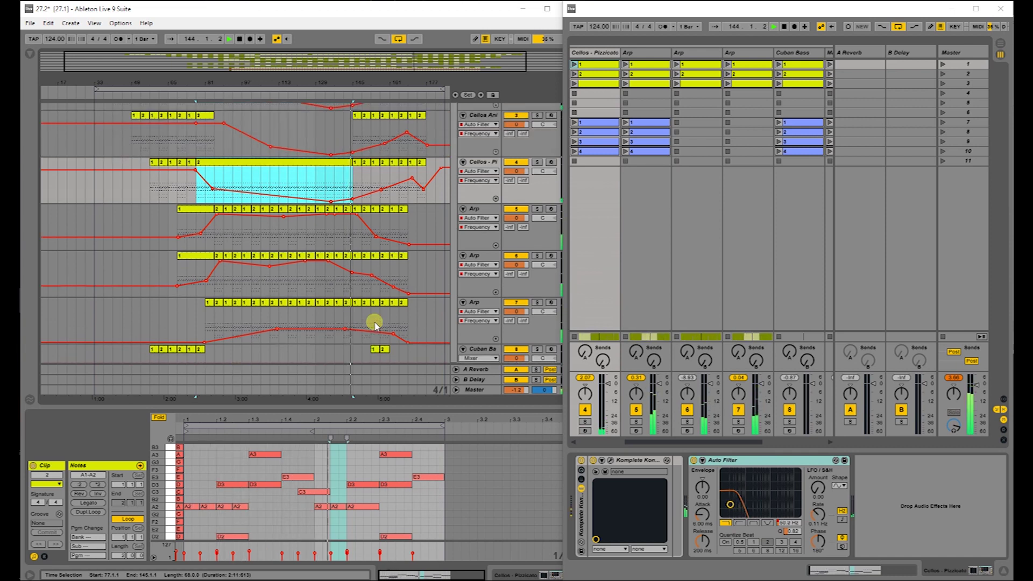
scroll(375, 326, "up", 3)
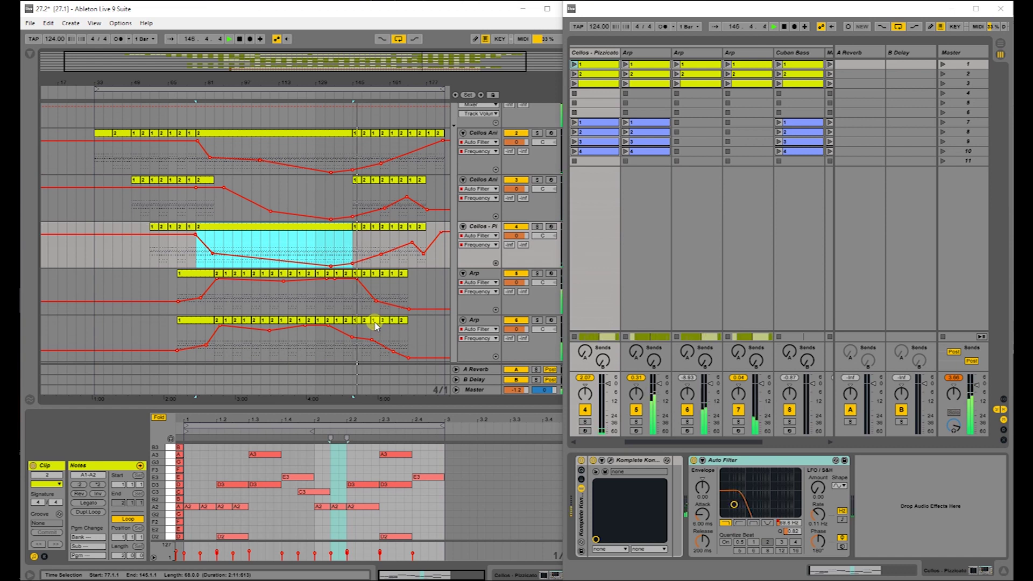
scroll(375, 326, "down", 4)
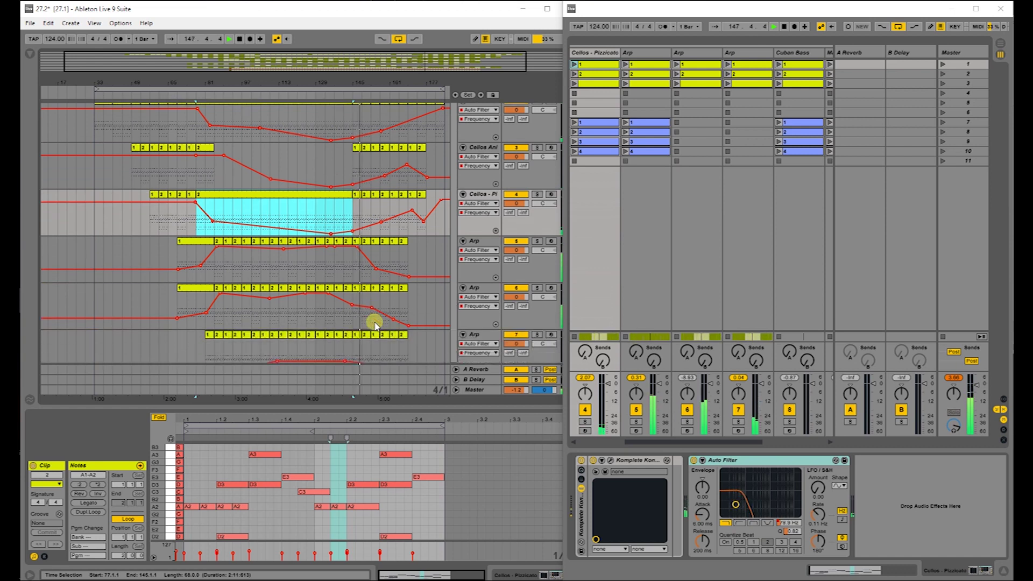
scroll(375, 325, "down", 4)
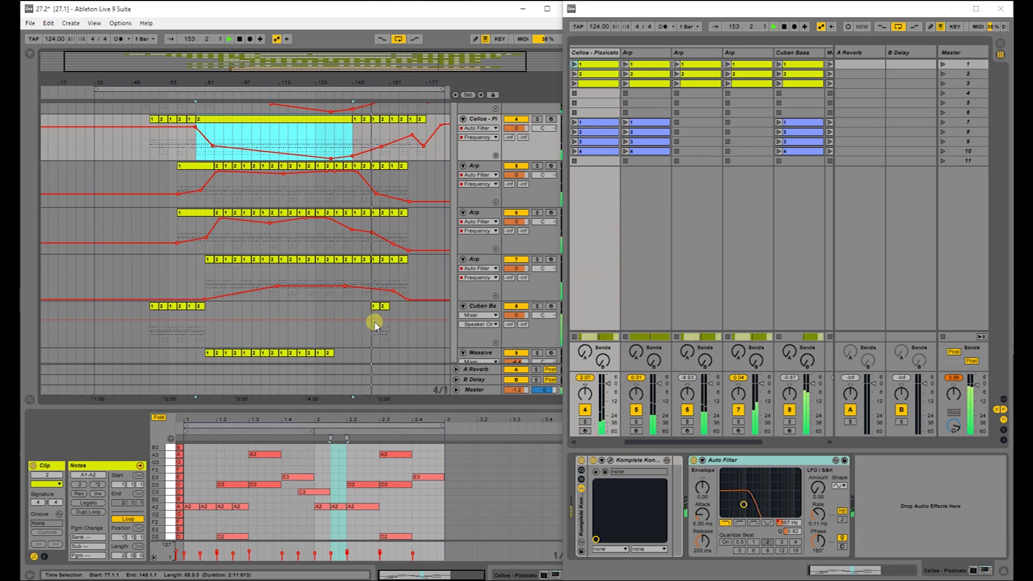
scroll(375, 325, "up", 5)
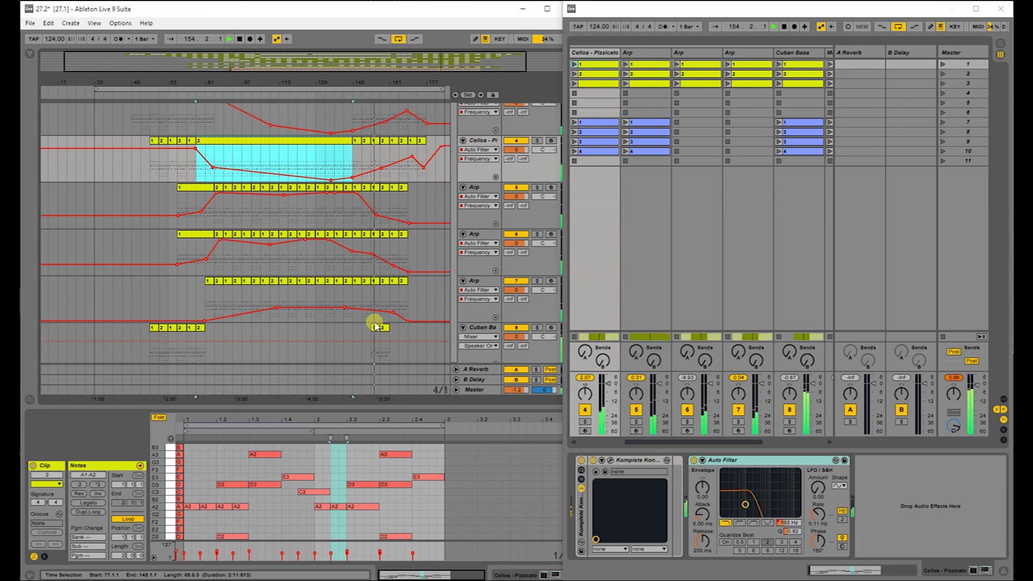
scroll(375, 325, "up", 3)
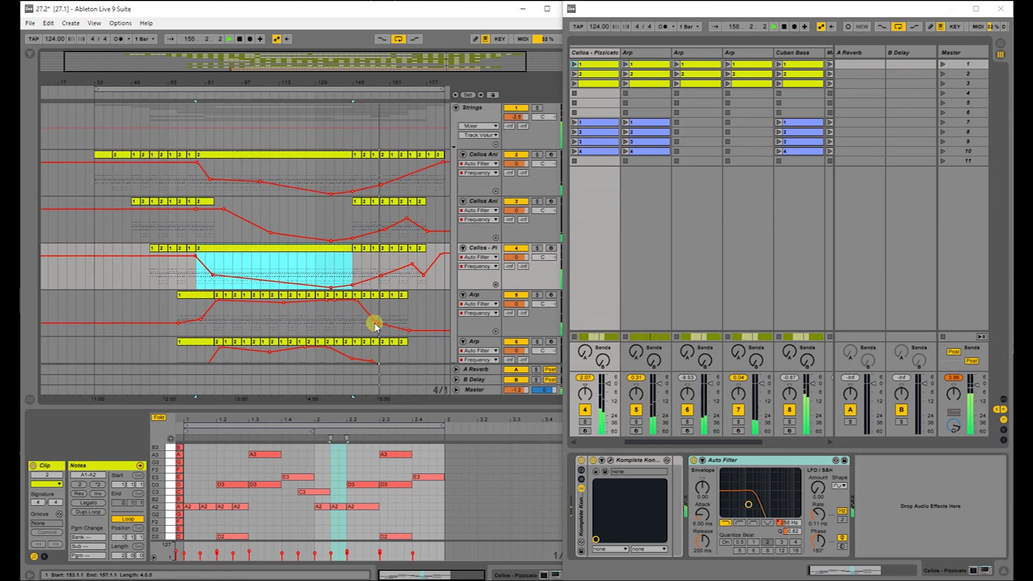
Step: View the Komplete Kontrol instrument of the Cellos Ani - Pizzicato track, switch to the Spiccato track, and close its plug-in window
left_click(383, 155)
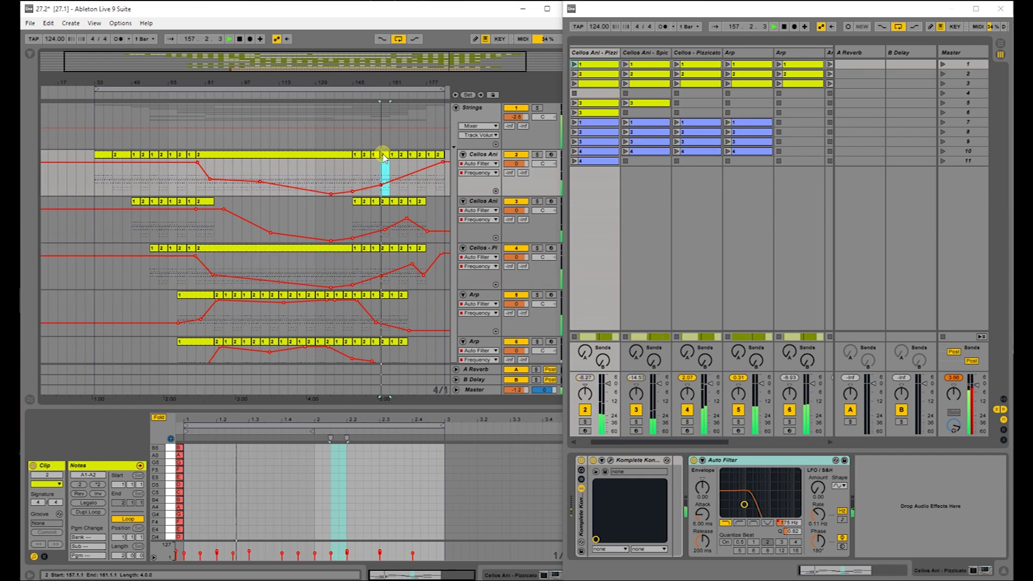
left_click(611, 461)
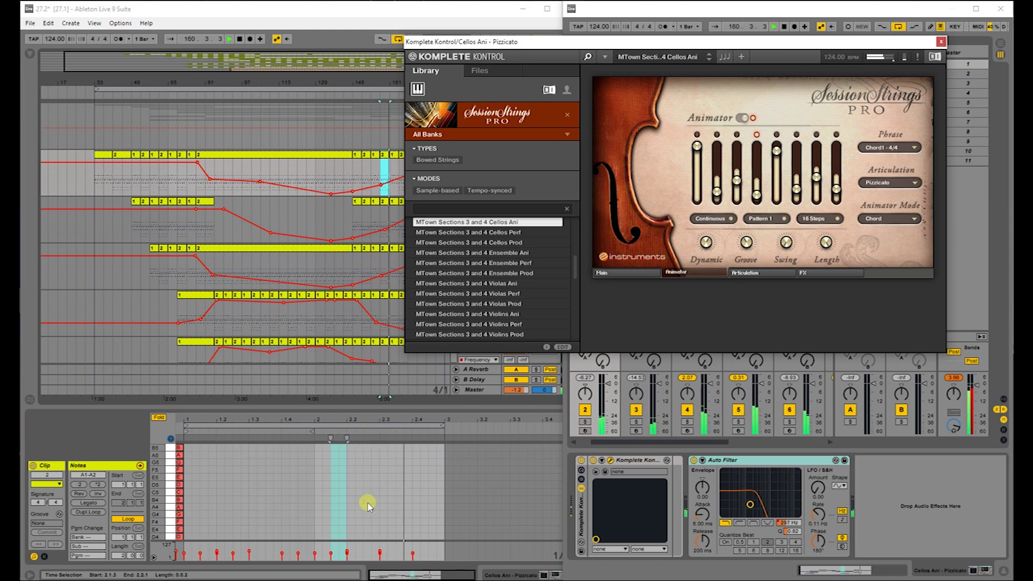
left_click(371, 219)
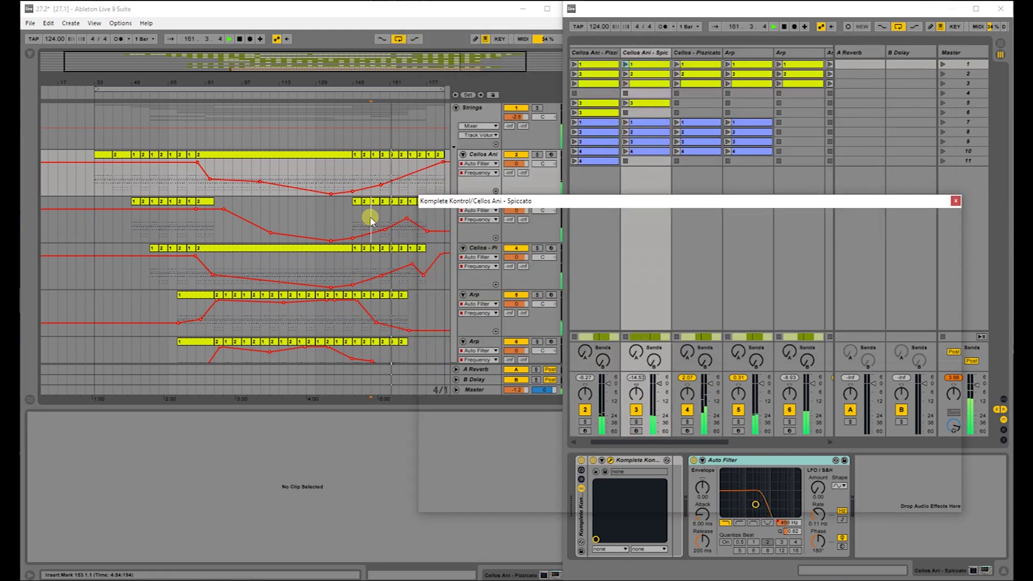
left_click(953, 202)
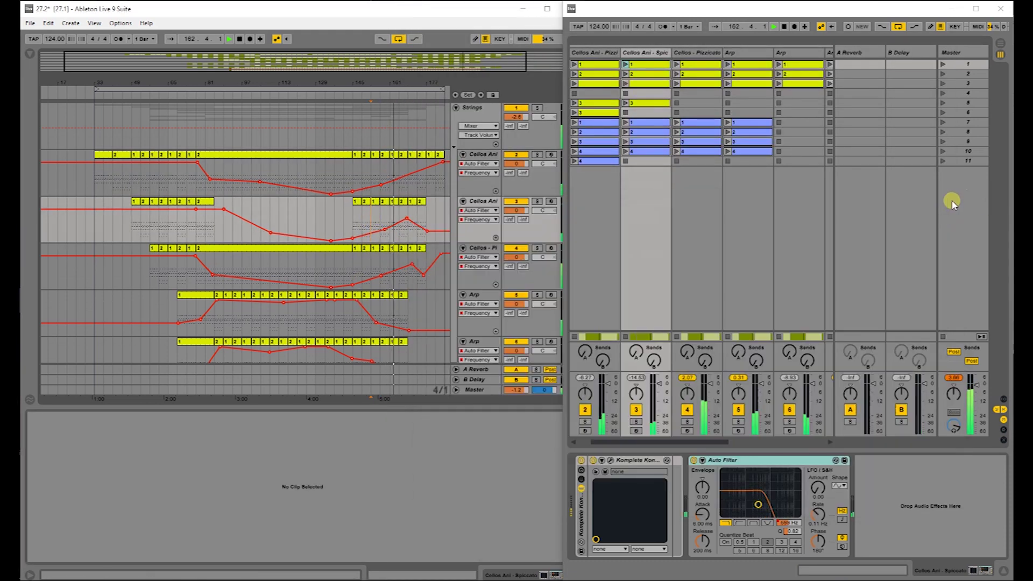
Step: Extend the end of the arrangement loop slightly past the last clip on the first Cellos Ani track
scroll(337, 300, "down", 1)
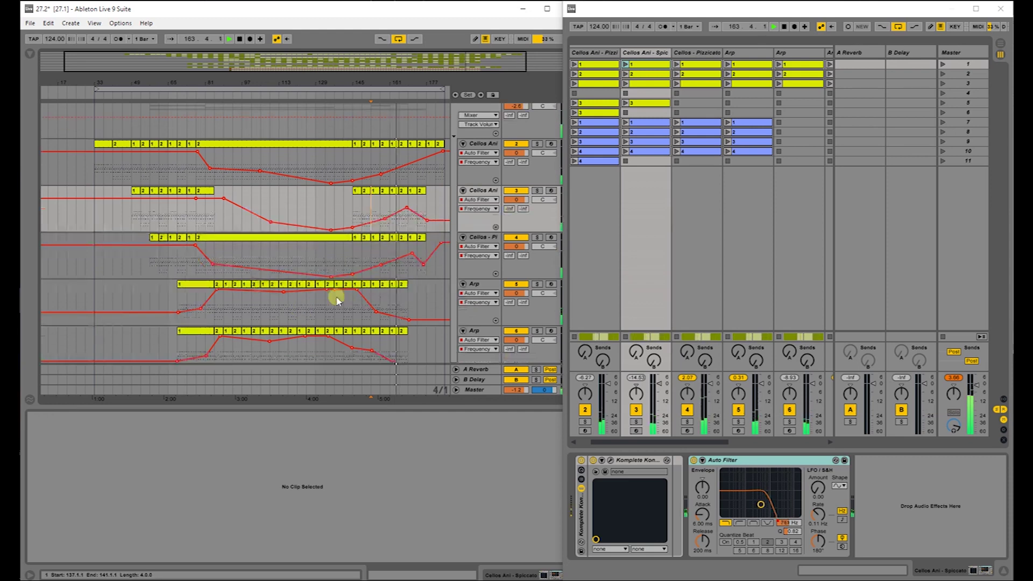
scroll(337, 301, "down", 1)
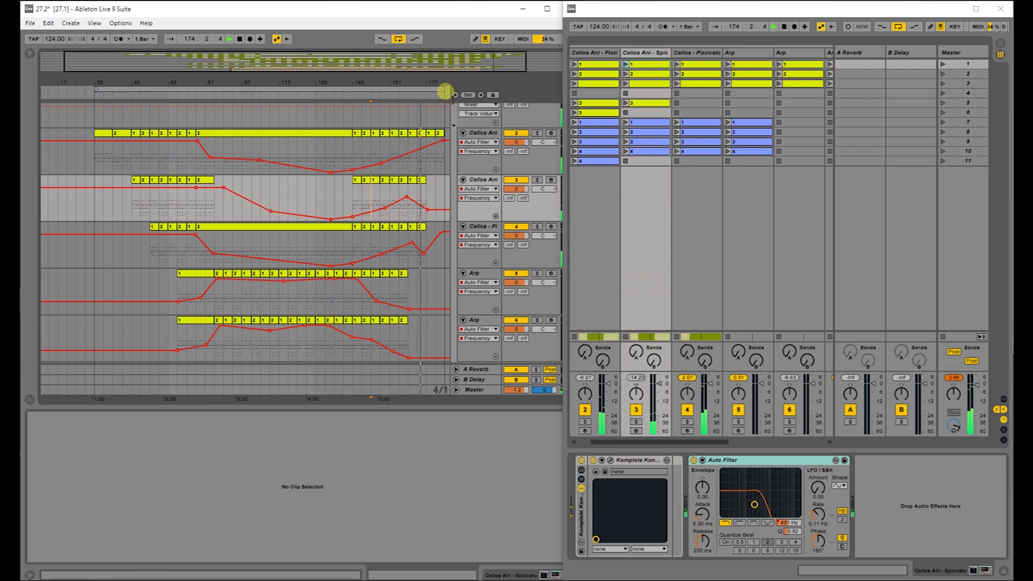
left_click(445, 91)
left_click_drag(434, 94, 419, 115)
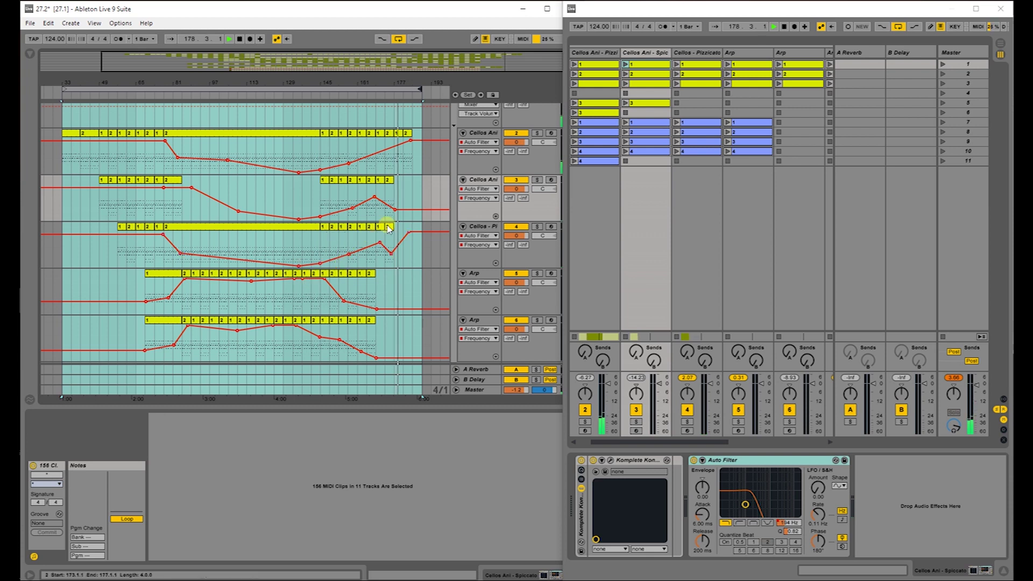
Step: Select the last clip on the Cellos Ani - Pizzicato track and view its notes beside the Session Strings Pro instrument
left_click(408, 137)
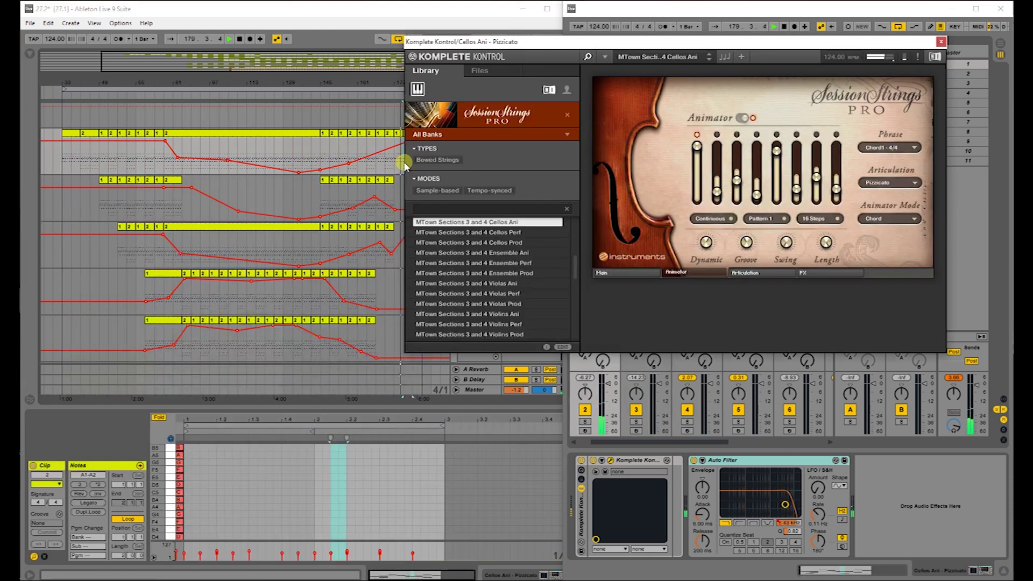
left_click(400, 478)
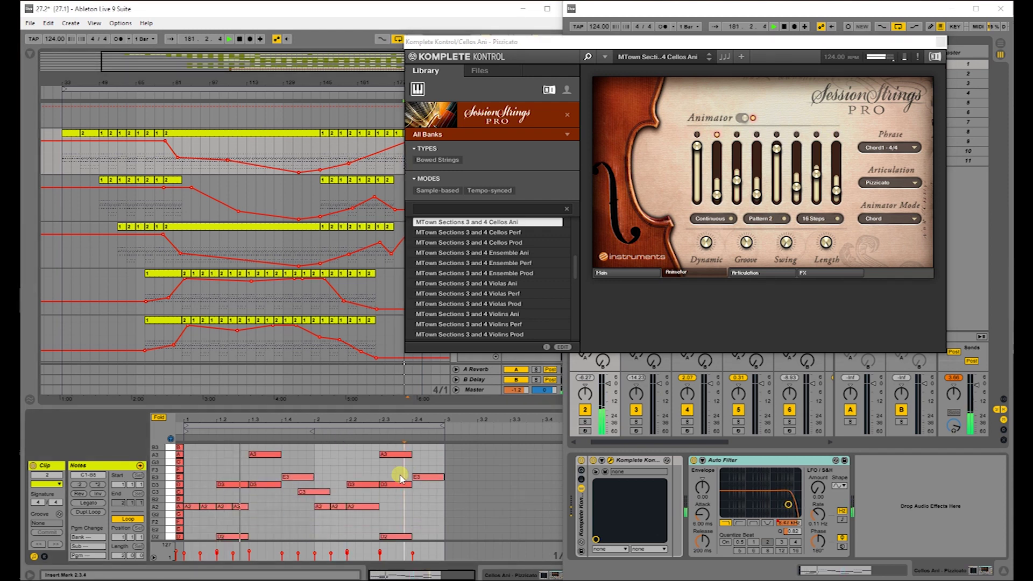
mouse_move(23, 322)
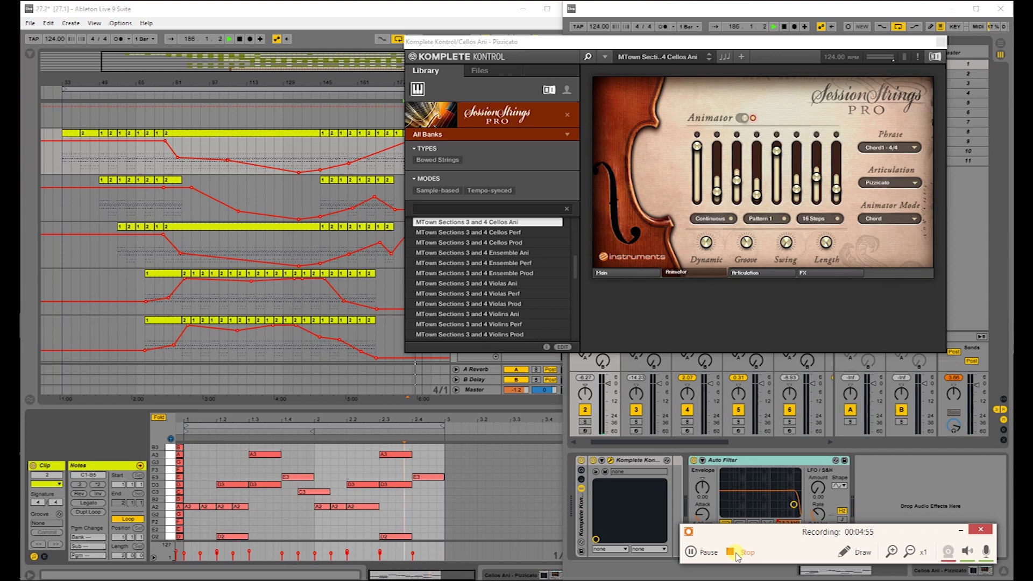
left_click(737, 554)
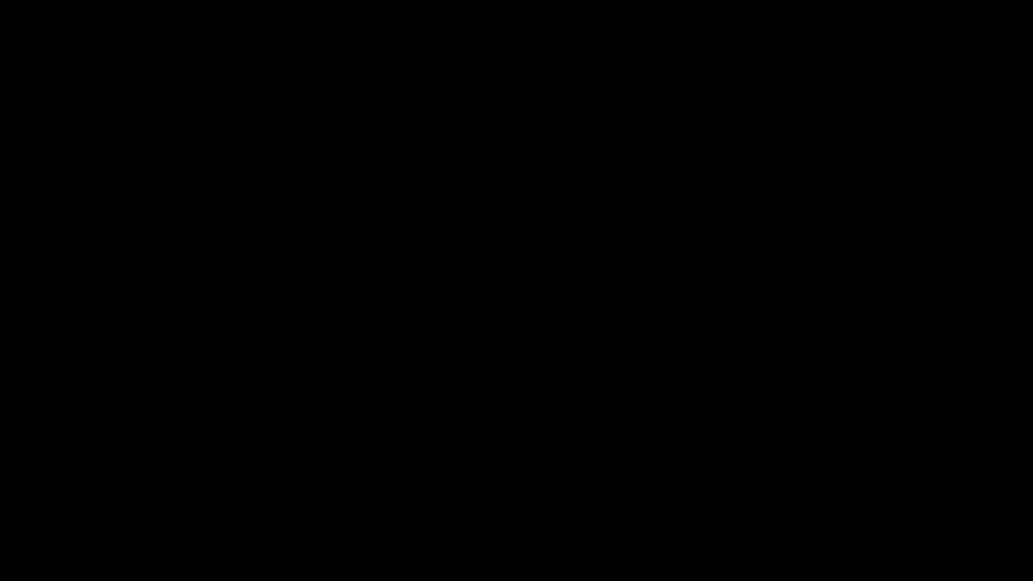